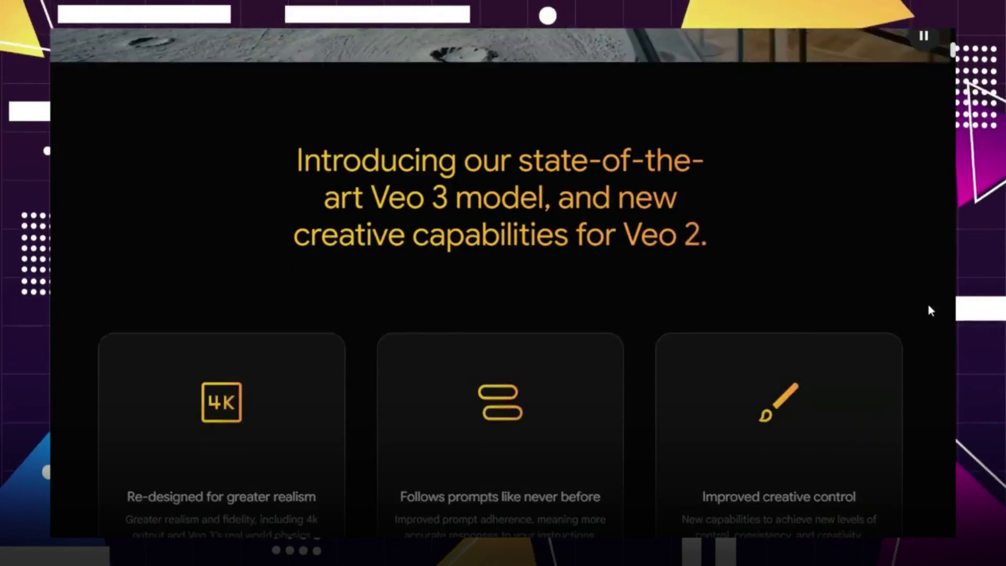
Scroll through the Veo 3 overview, advancing the example carousel two clips, down to Creators.
scroll(929, 306, "down", 8)
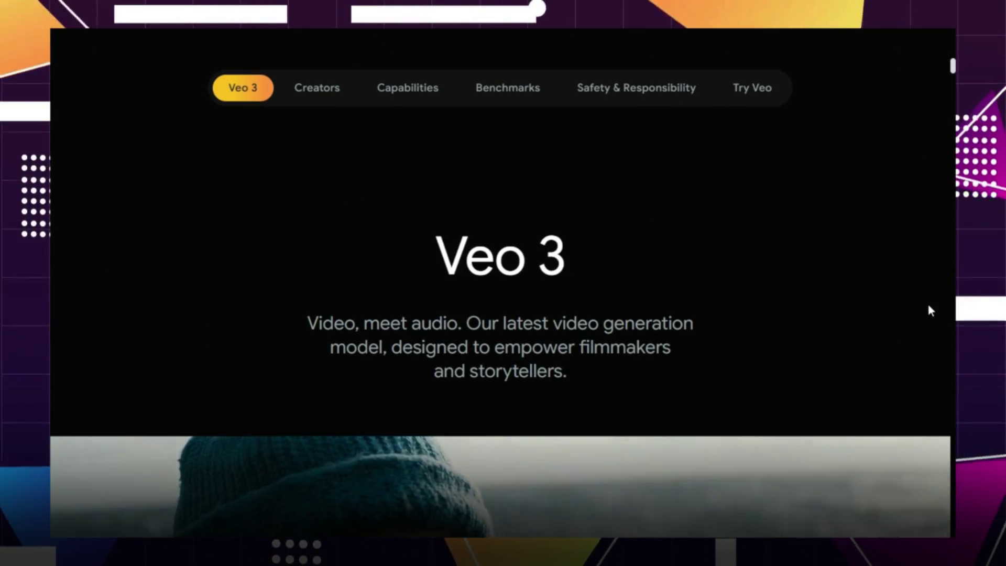
scroll(929, 306, "down", 10)
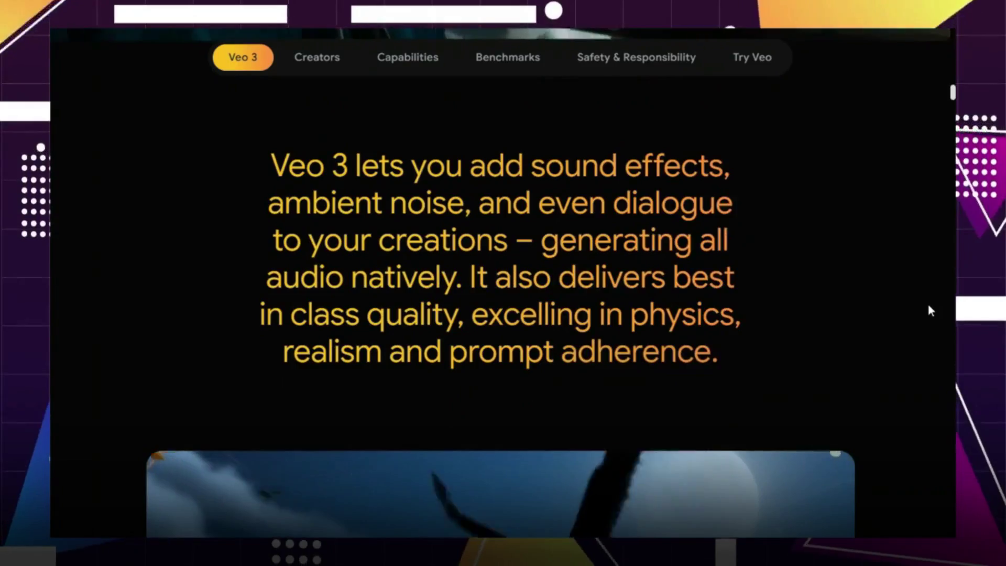
scroll(930, 310, "down", 7)
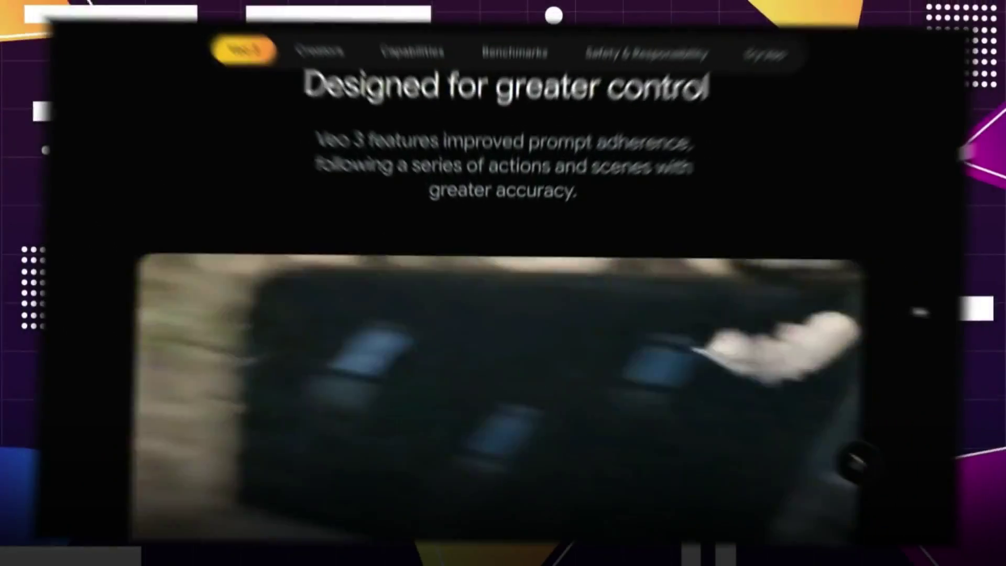
scroll(908, 297, "down", 3)
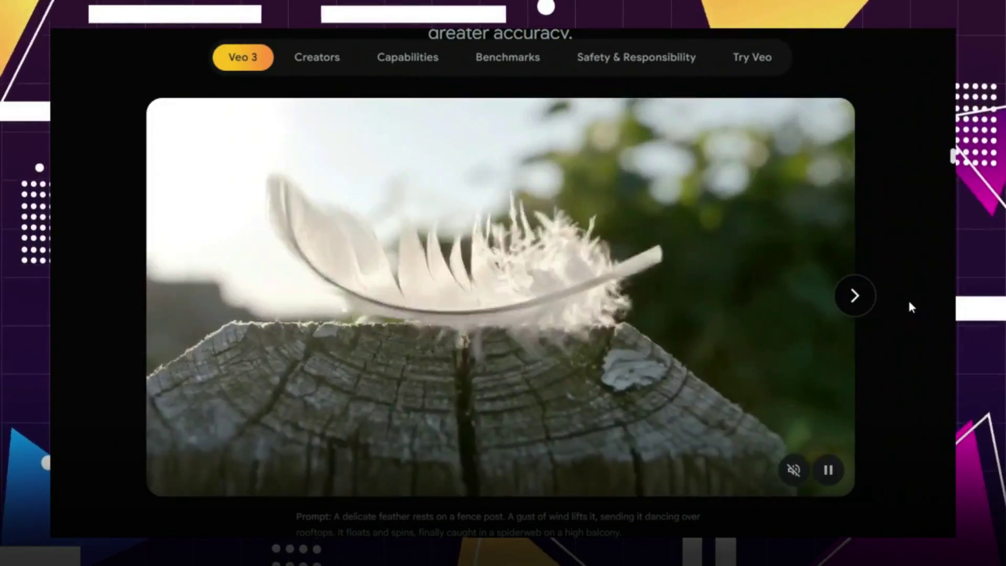
left_click(855, 307)
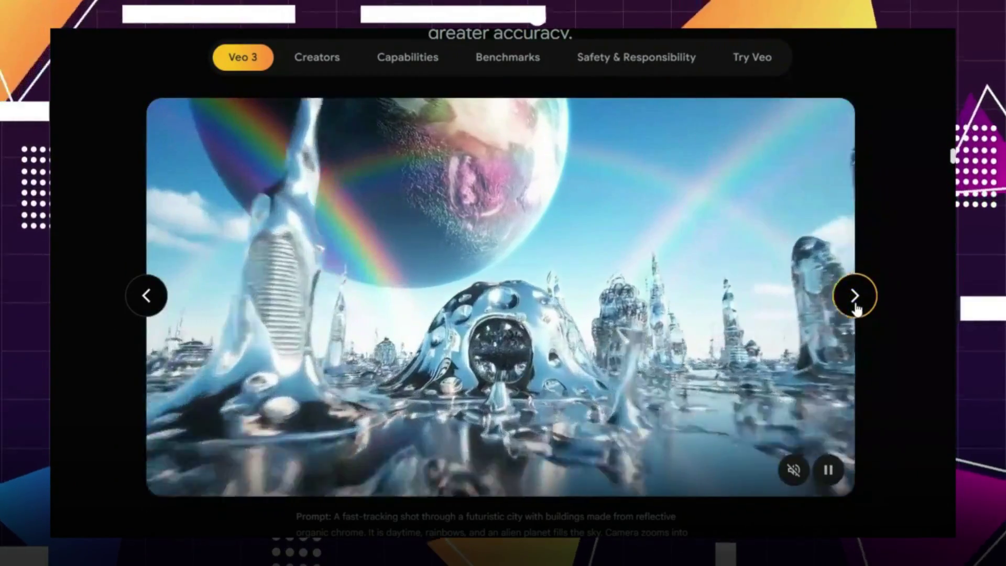
left_click(856, 308)
scroll(866, 304, "down", 5)
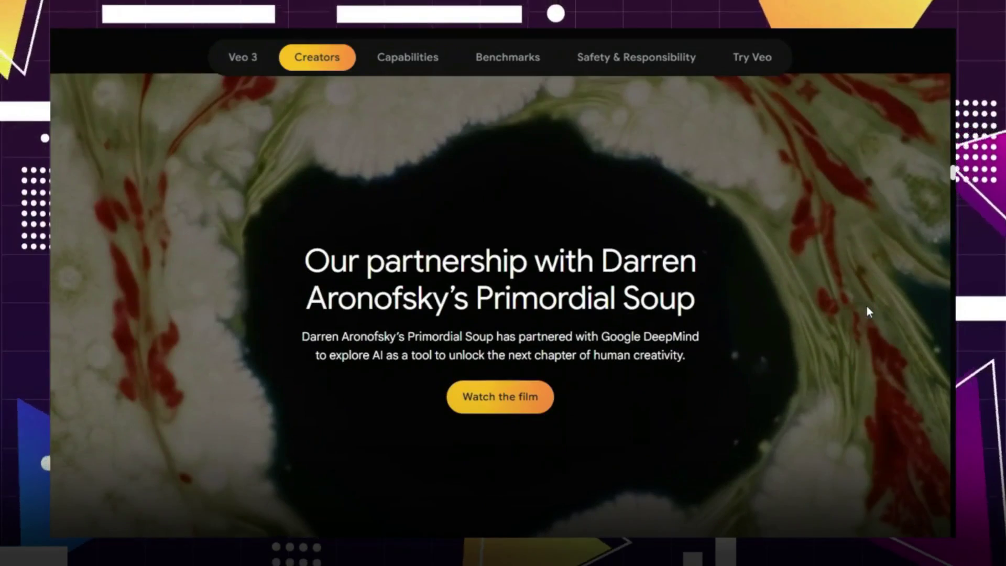
Scroll through Veo 3's Capabilities examples, from Reference powered video to Character controls.
scroll(868, 312, "down", 8)
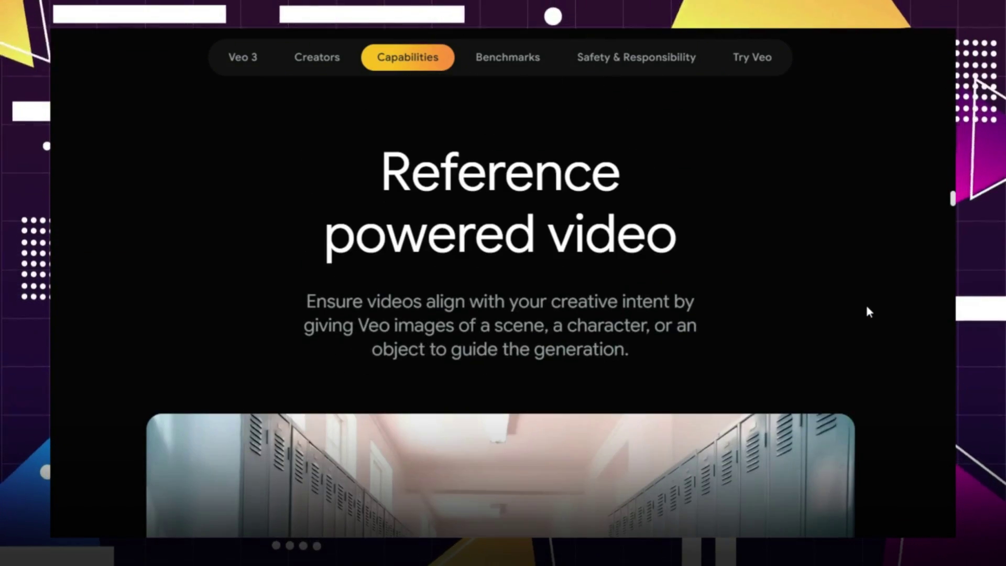
scroll(867, 308, "down", 5)
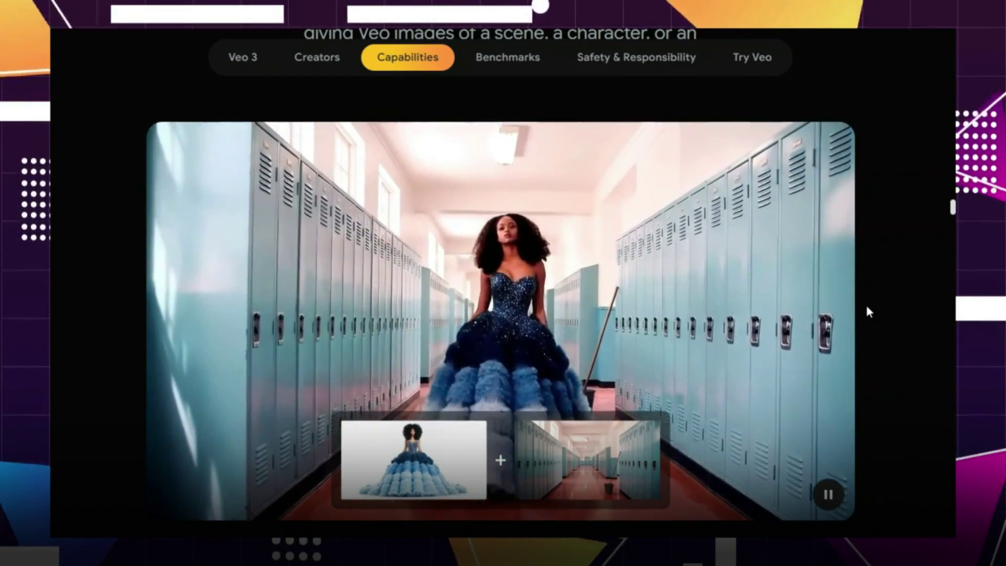
scroll(866, 307, "down", 10)
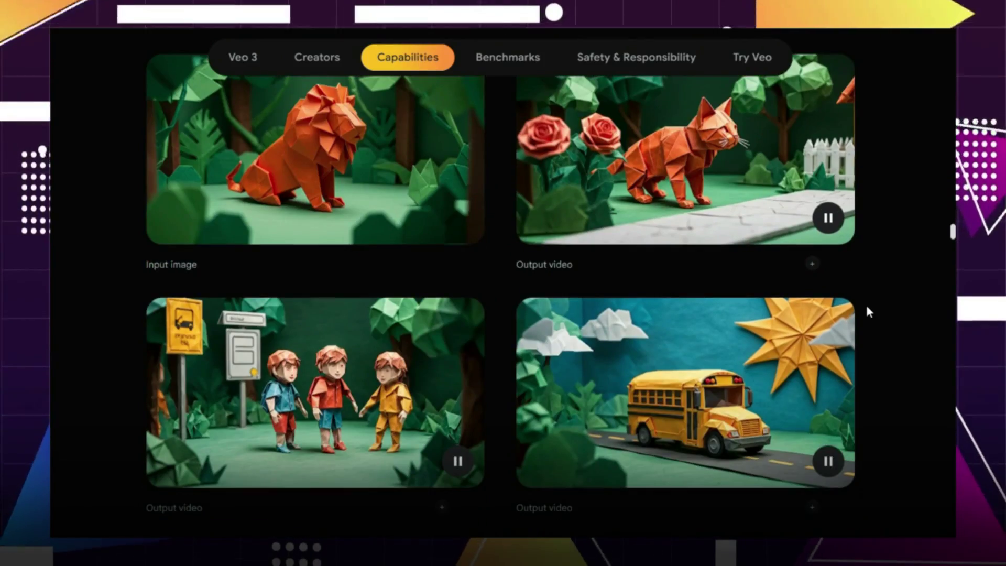
scroll(868, 312, "down", 8)
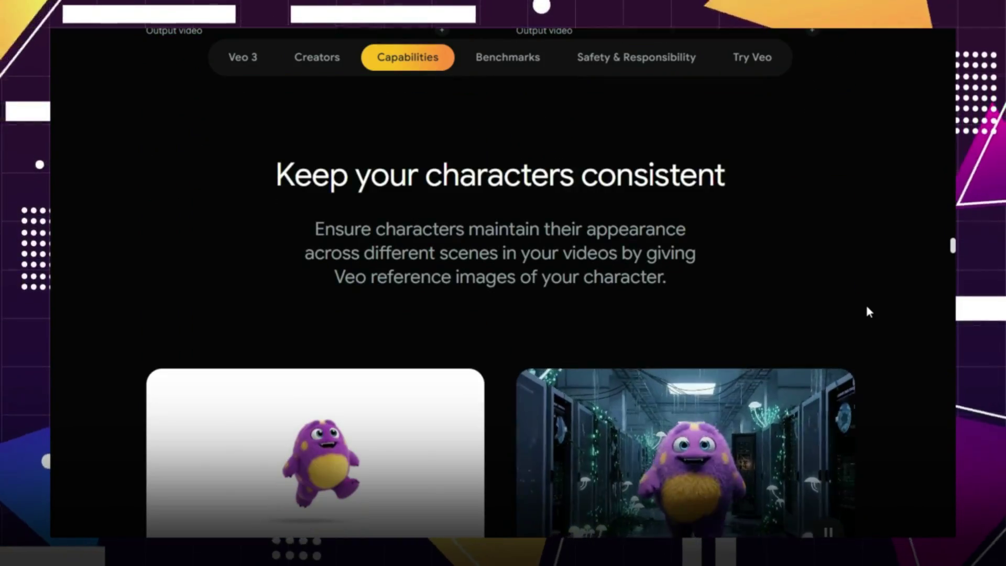
scroll(867, 309, "down", 5)
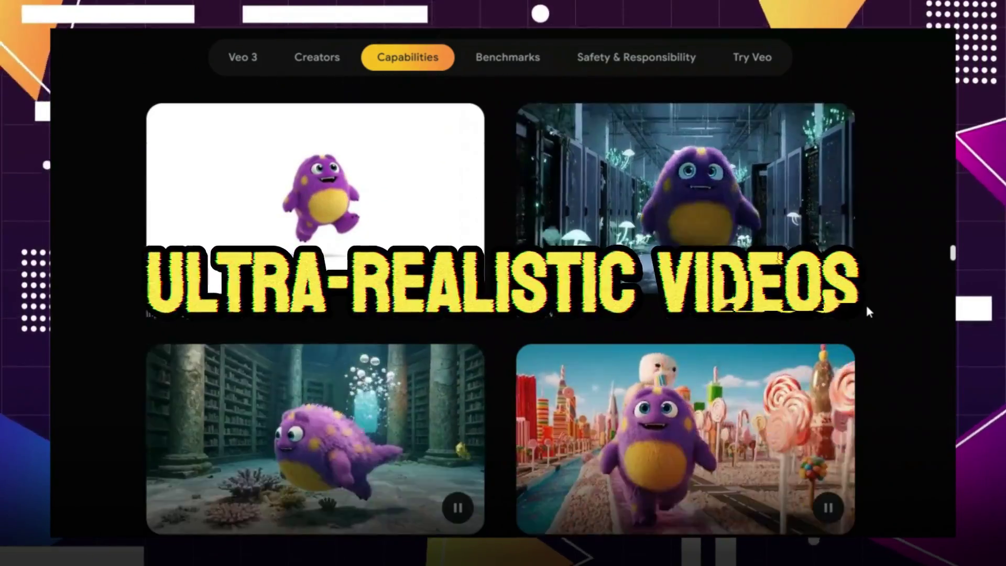
scroll(866, 303, "down", 6)
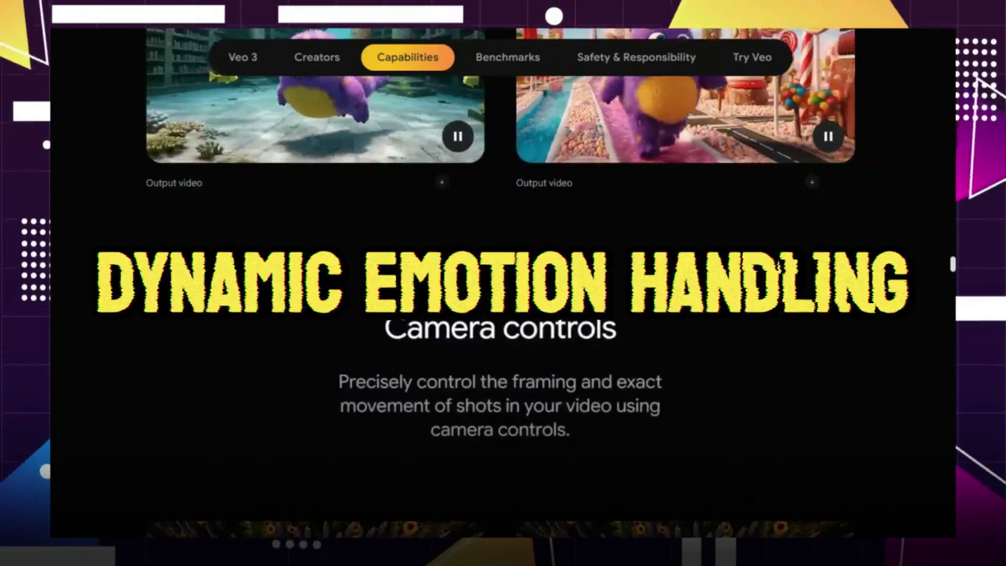
scroll(866, 303, "down", 7)
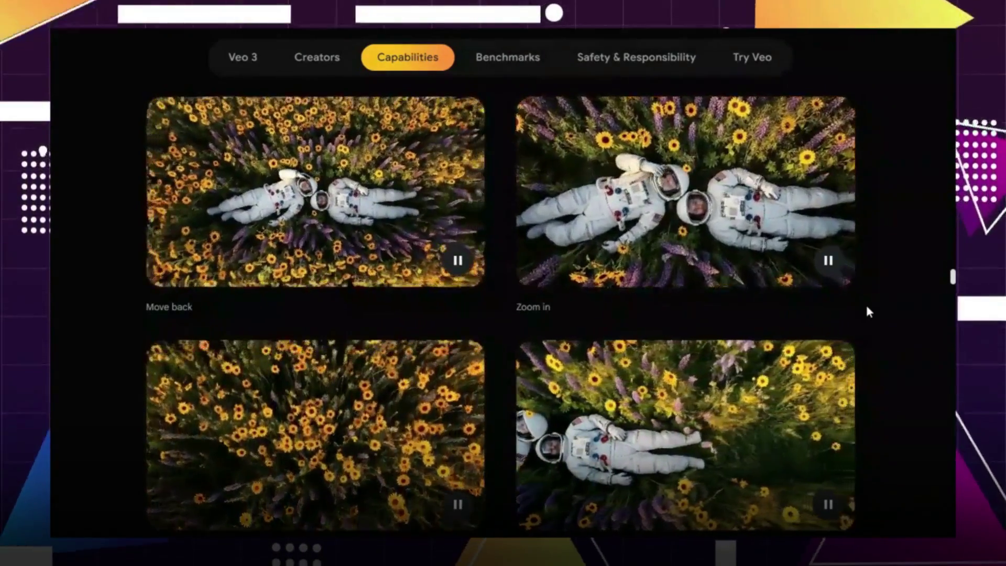
scroll(868, 313, "down", 5)
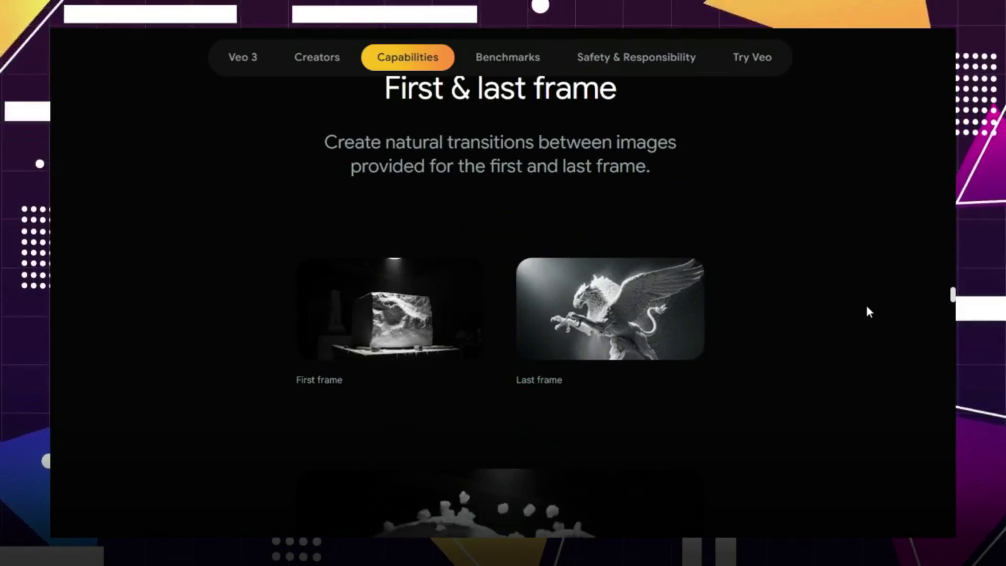
scroll(868, 312, "down", 3)
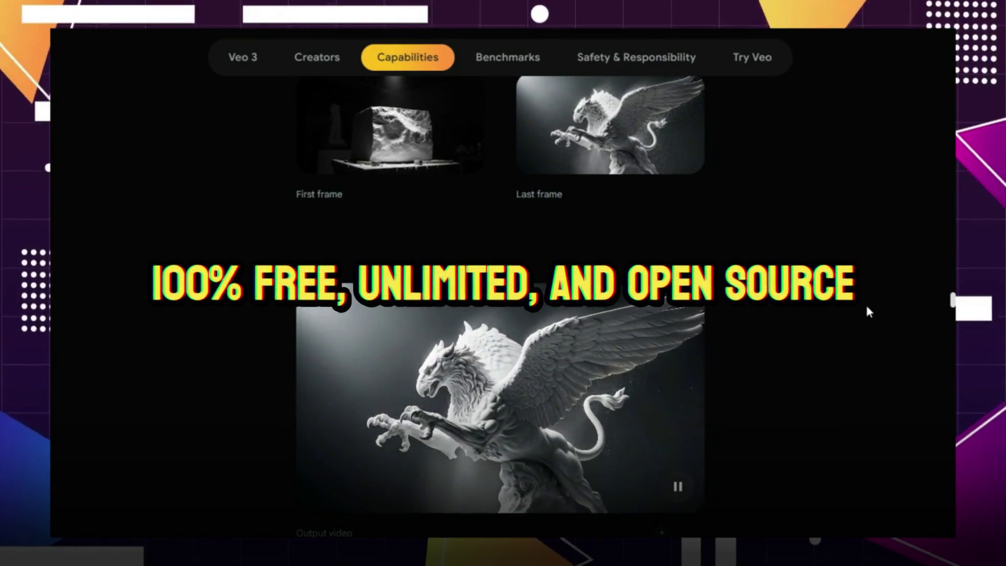
scroll(869, 313, "down", 3)
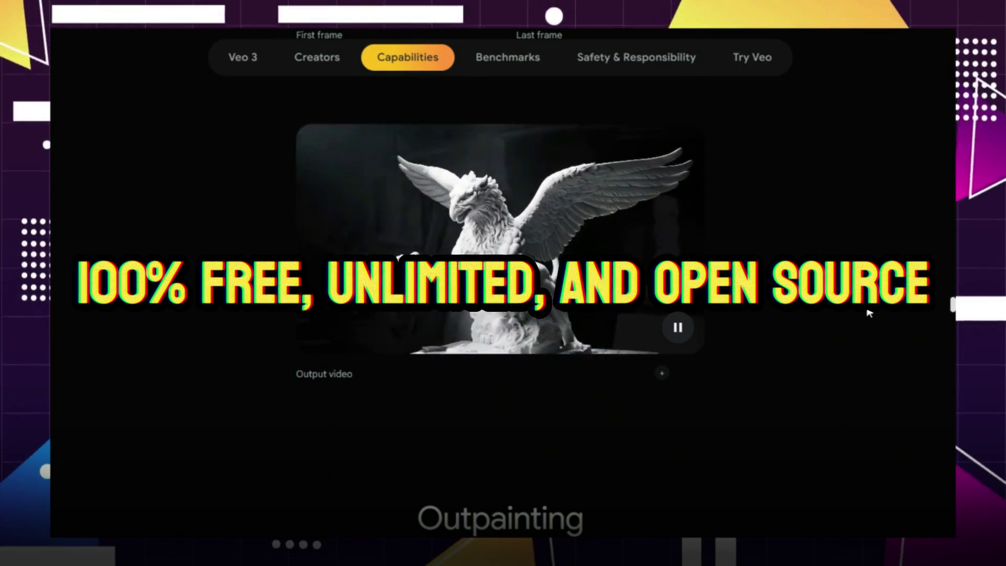
scroll(869, 312, "down", 6)
scroll(869, 312, "down", 3)
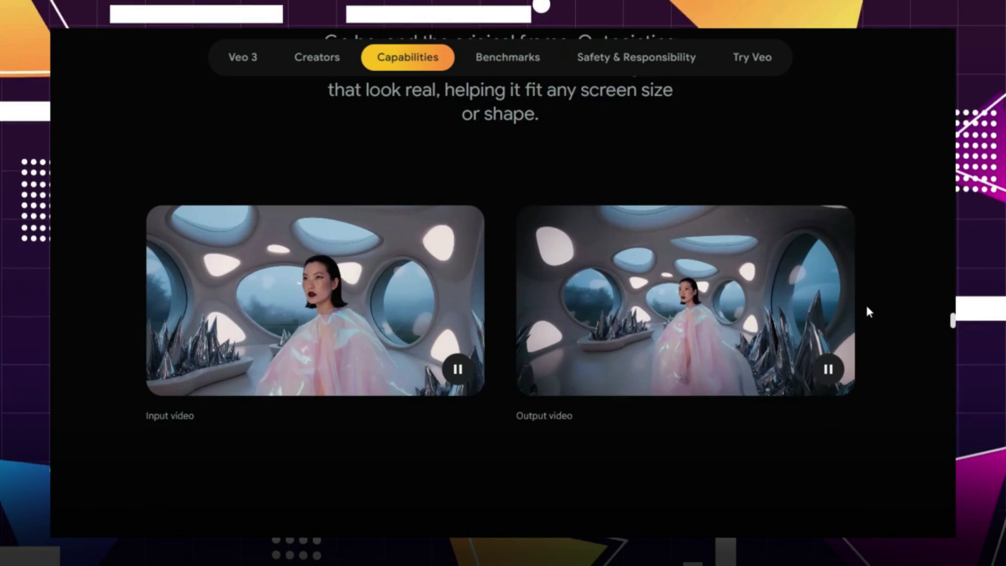
scroll(869, 312, "down", 1)
scroll(868, 312, "down", 5)
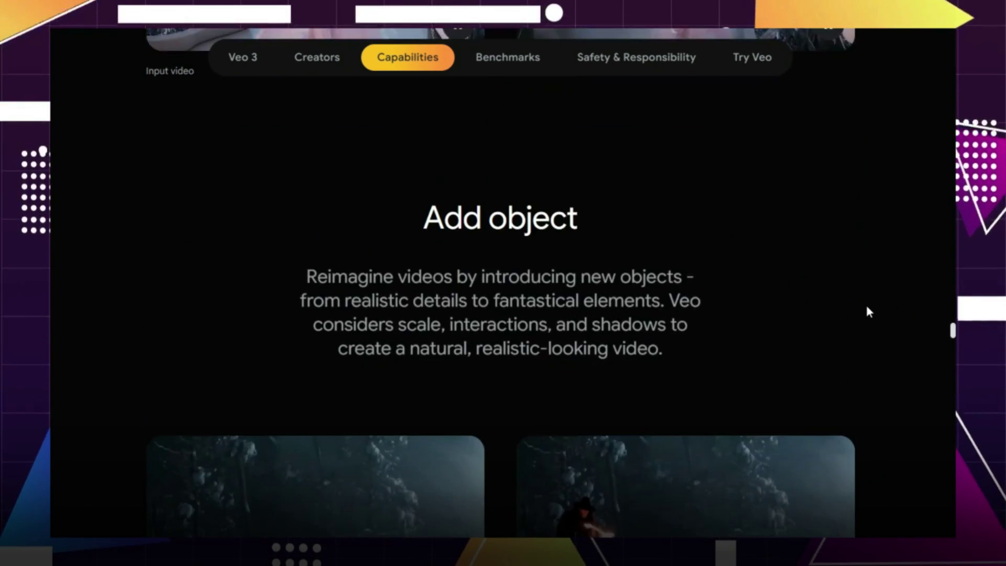
scroll(869, 313, "down", 1)
scroll(868, 312, "down", 5)
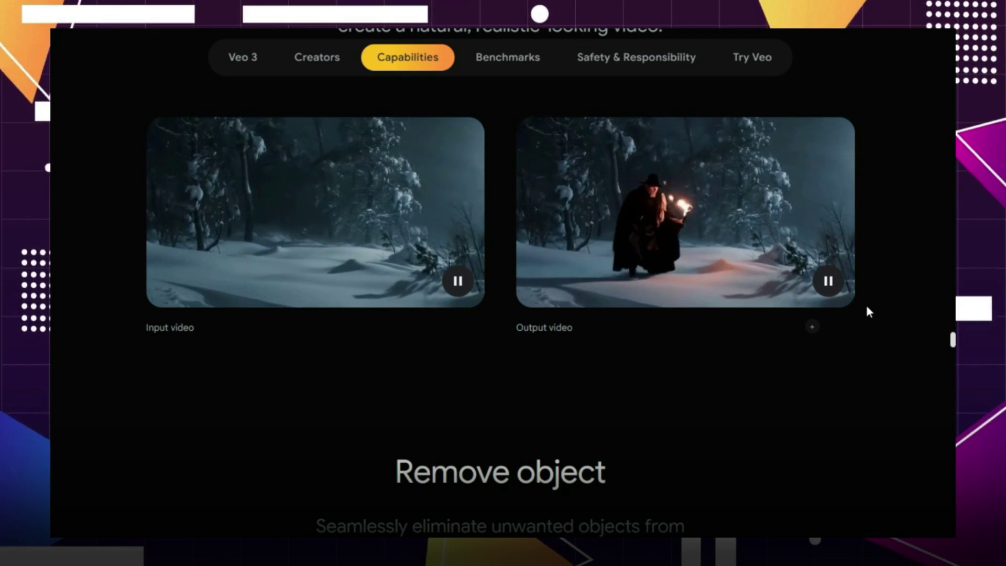
scroll(867, 310, "down", 6)
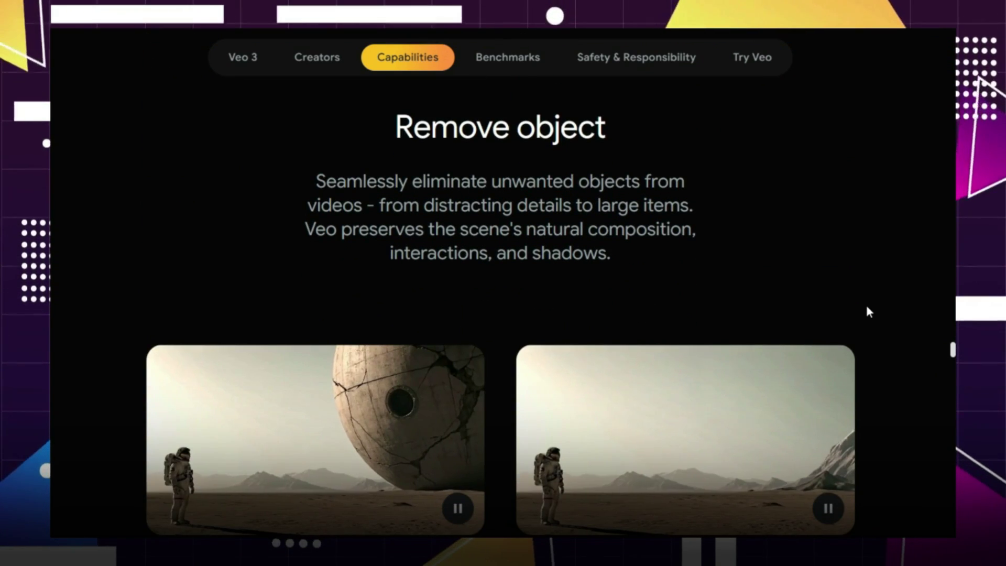
scroll(868, 309, "down", 1)
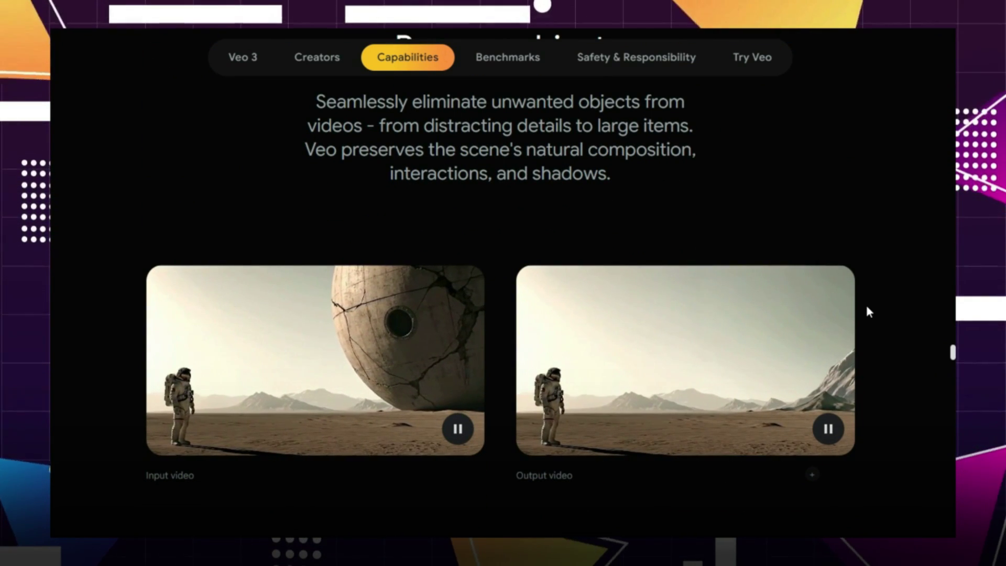
scroll(867, 311, "down", 3)
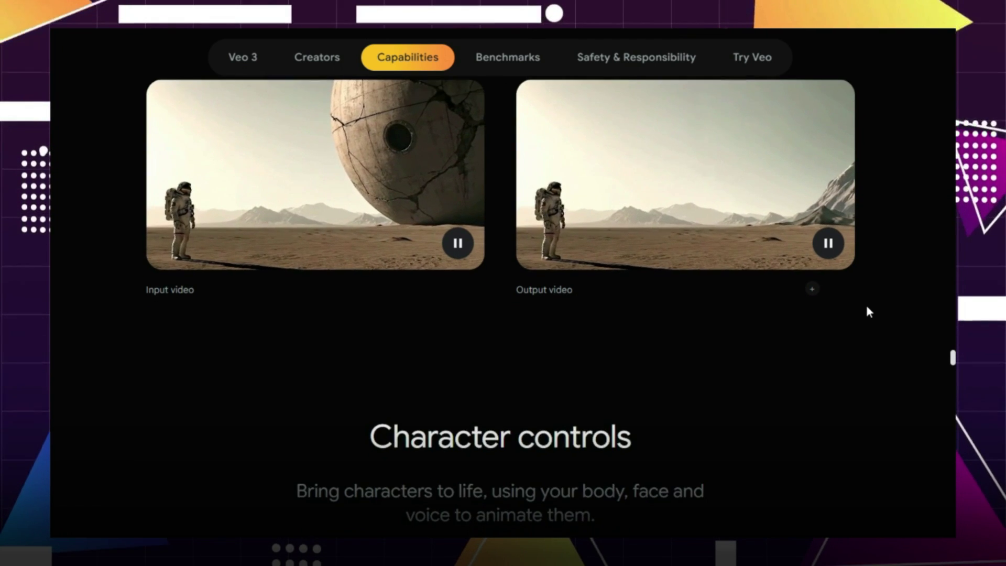
scroll(867, 311, "down", 5)
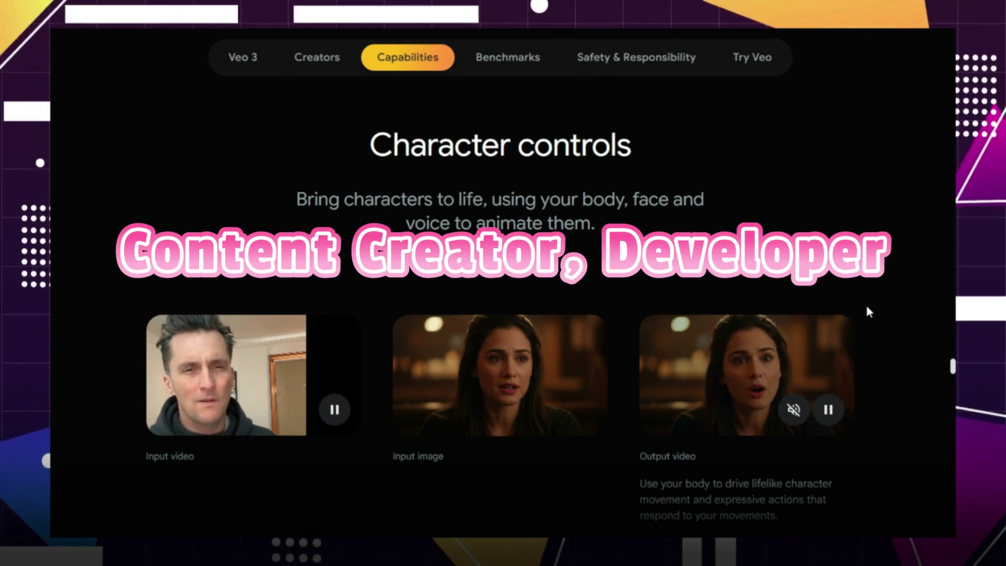
scroll(867, 310, "down", 3)
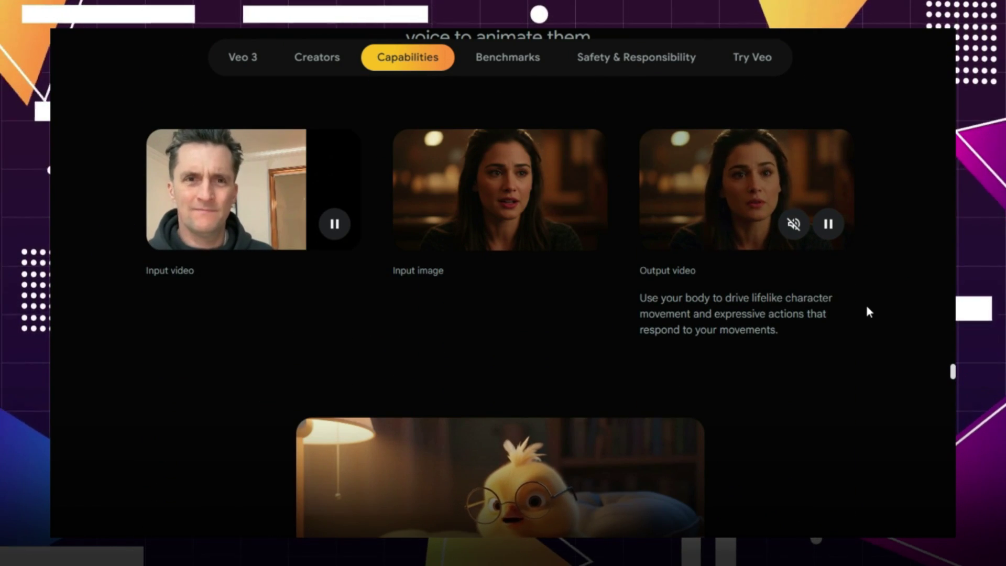
scroll(868, 312, "down", 4)
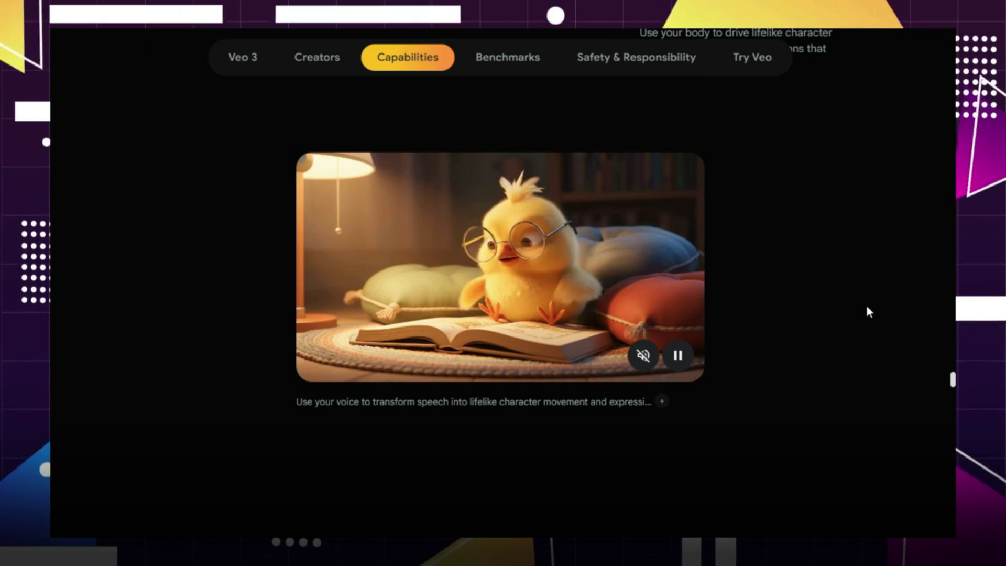
scroll(867, 312, "down", 10)
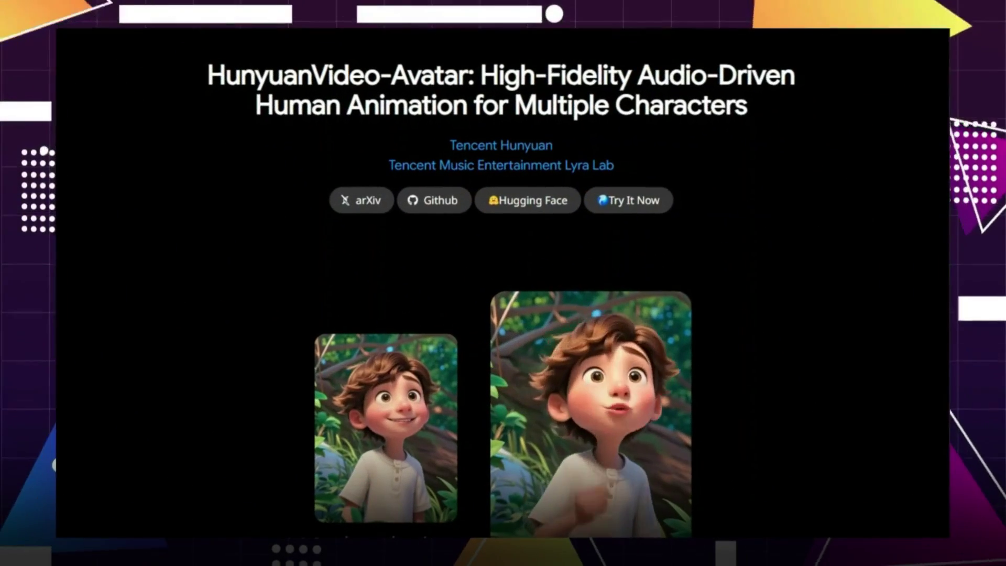
scroll(502, 283, "down", 2)
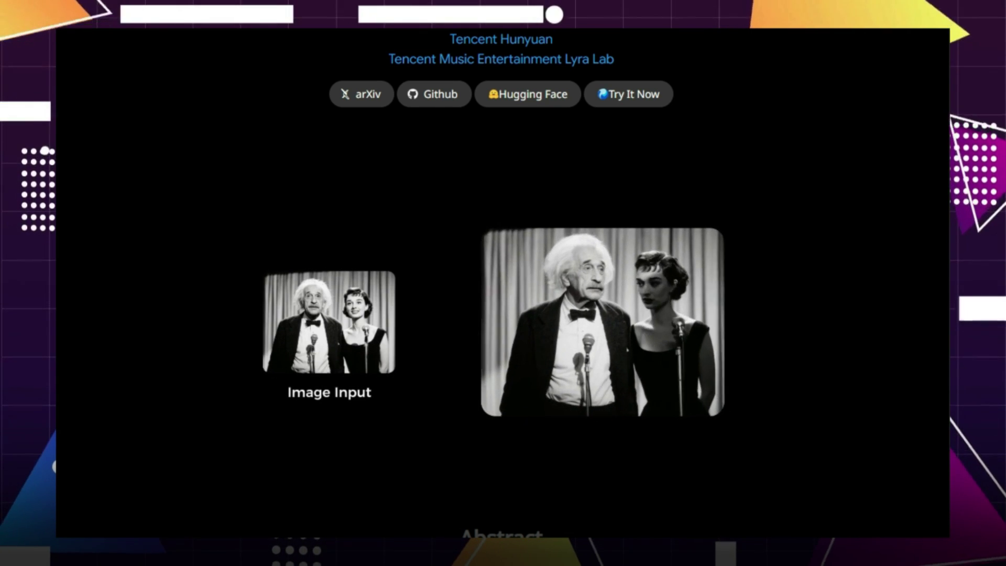
mouse_move(643, 414)
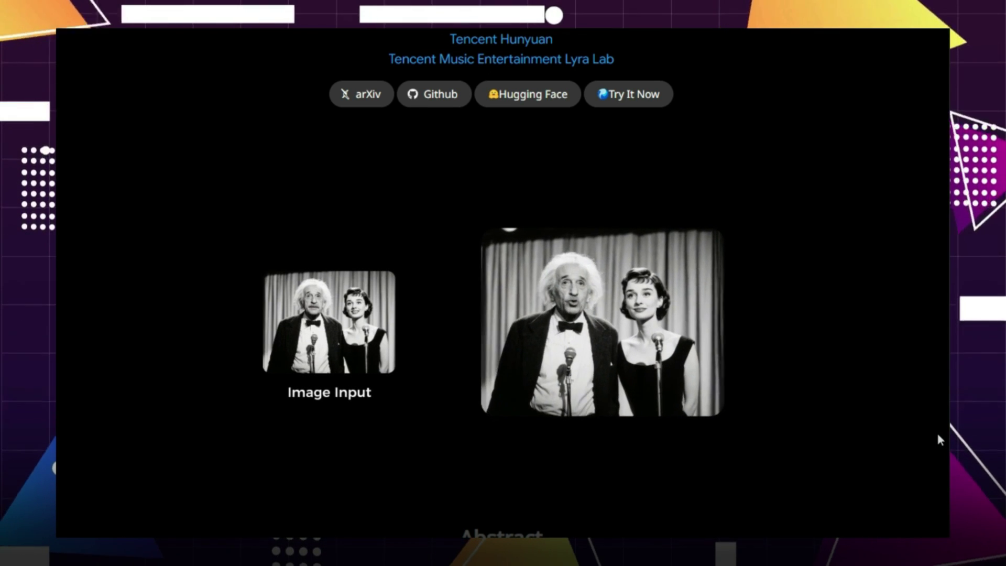
scroll(937, 439, "down", 8)
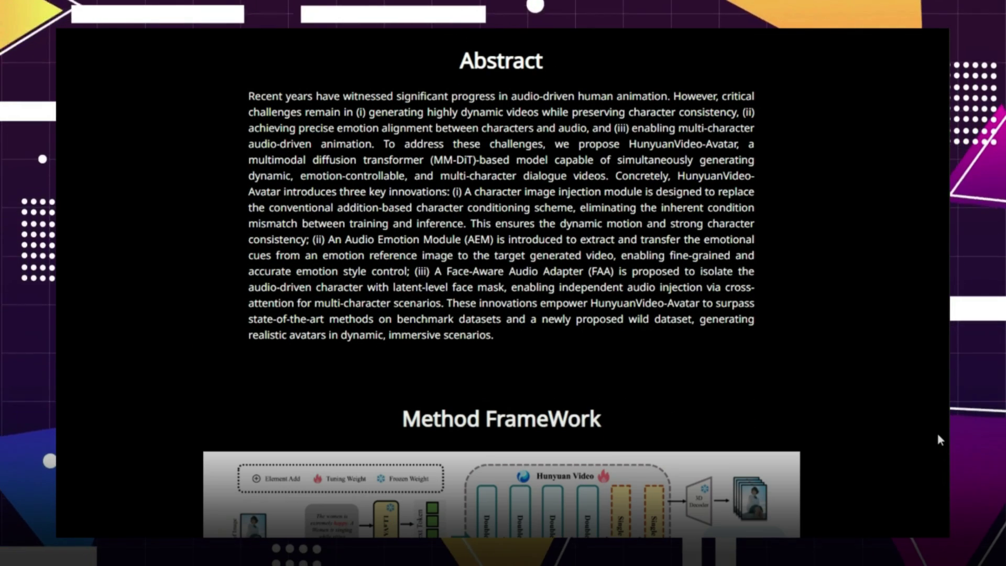
scroll(938, 436, "down", 1)
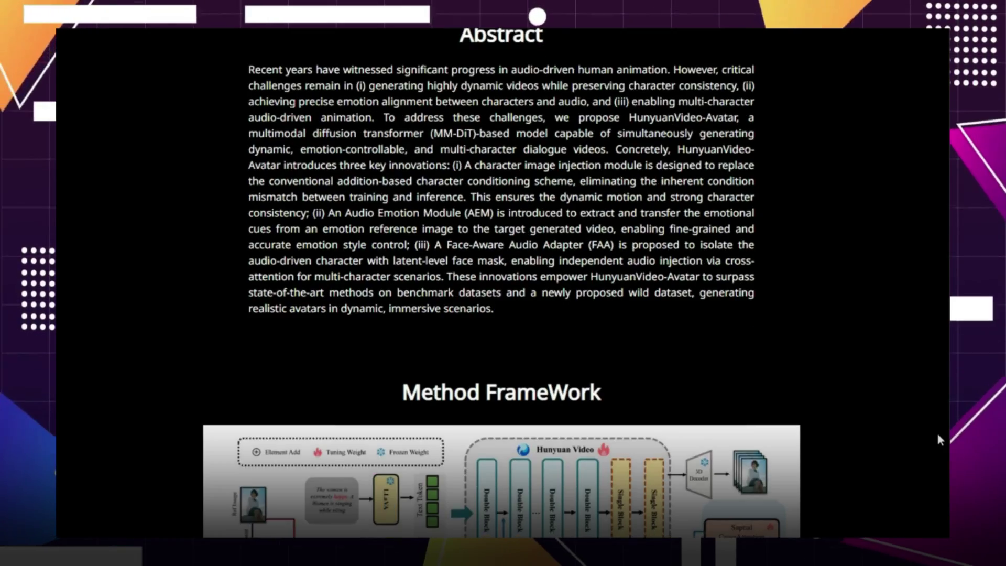
scroll(938, 438, "down", 10)
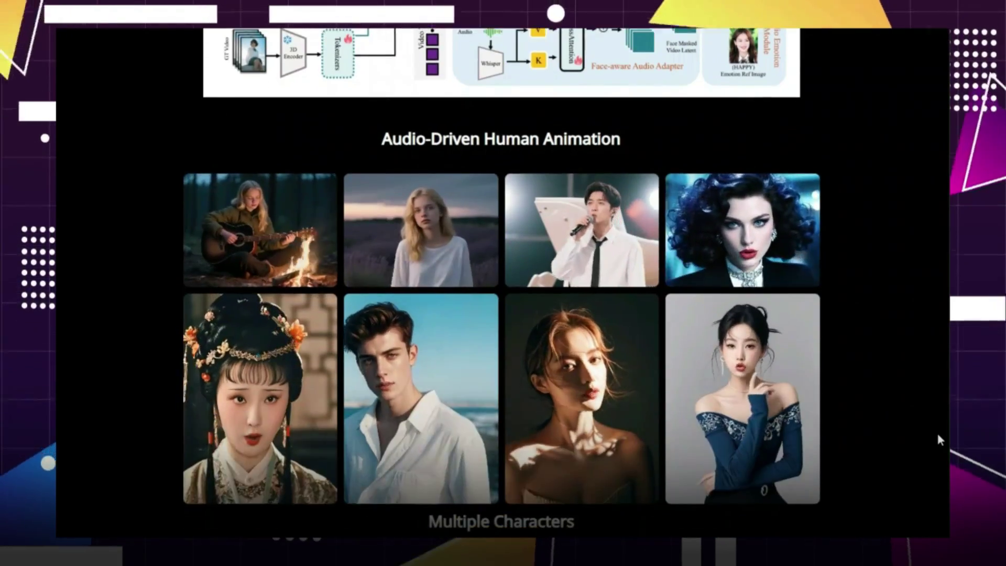
scroll(938, 439, "down", 2)
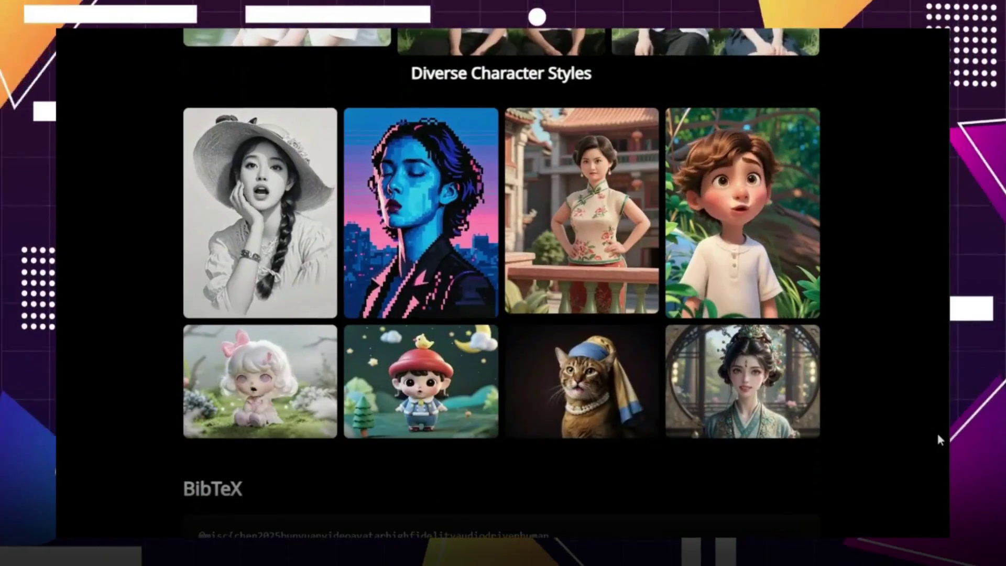
scroll(938, 439, "down", 4)
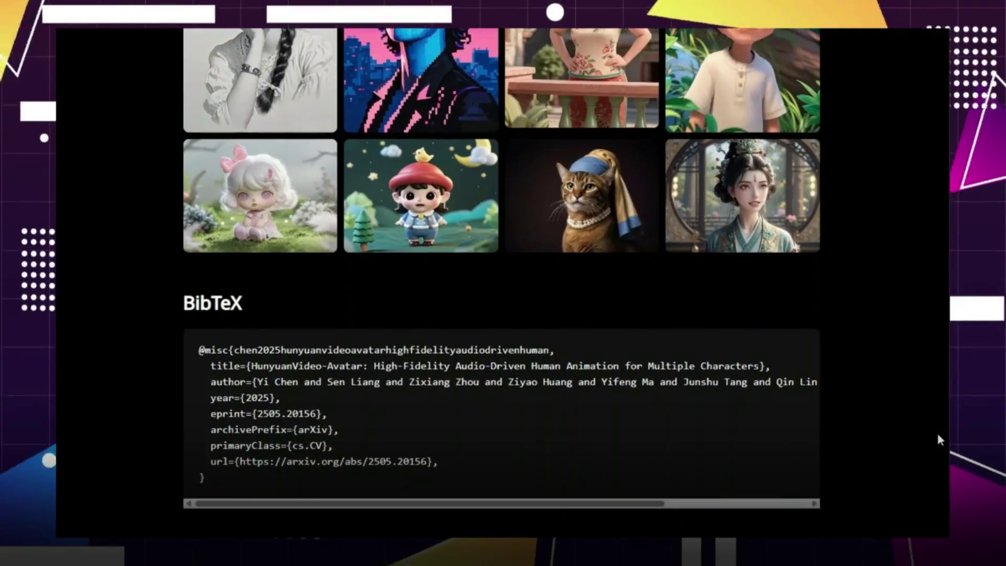
scroll(938, 438, "up", 9)
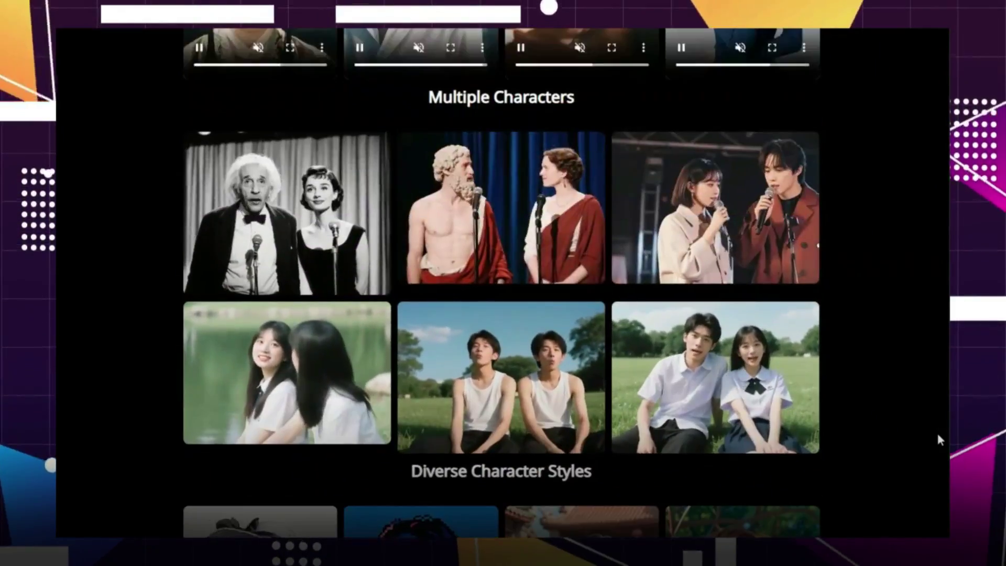
scroll(938, 440, "up", 1)
scroll(939, 439, "up", 3)
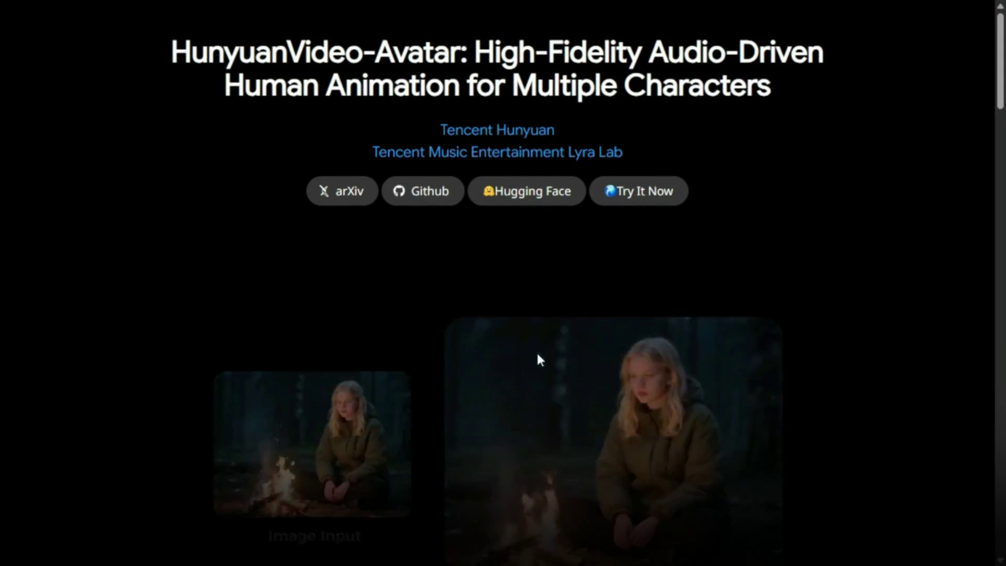
Launch the HunyuanVideo-Avatar online demo with the Try It Now button.
left_click(619, 195)
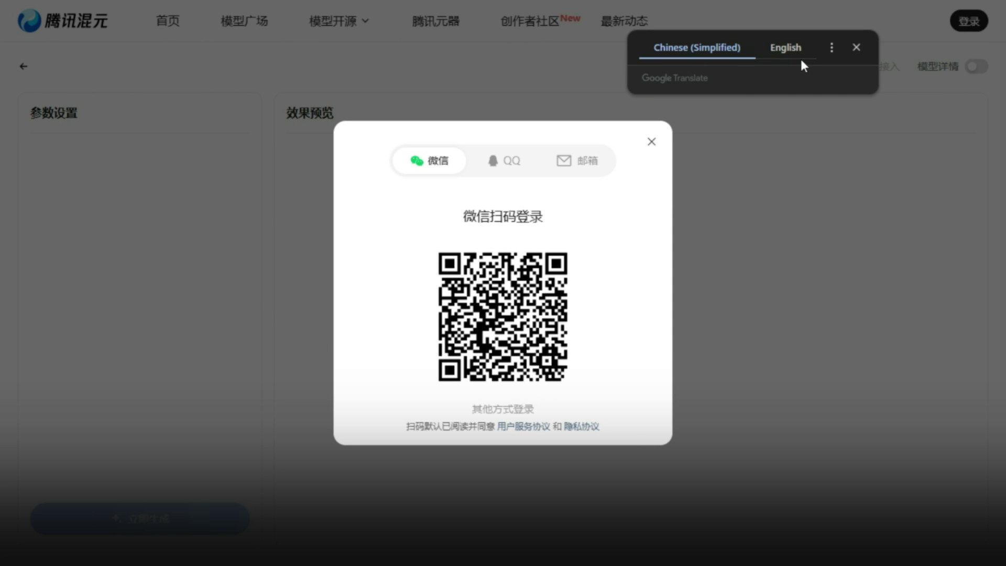
Translate the sign-in page to English and request a verification code for the account e-mail.
left_click(781, 47)
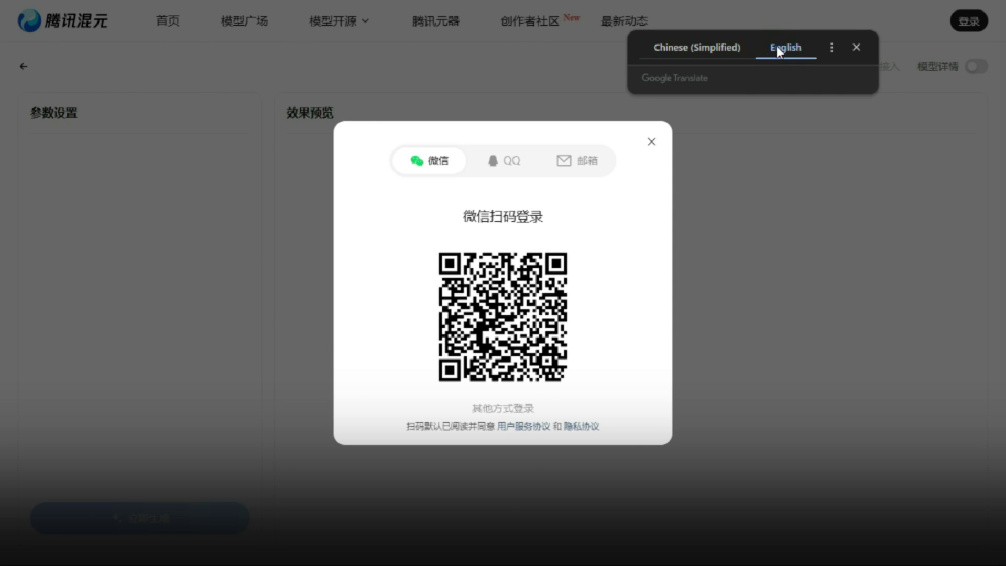
left_click(857, 48)
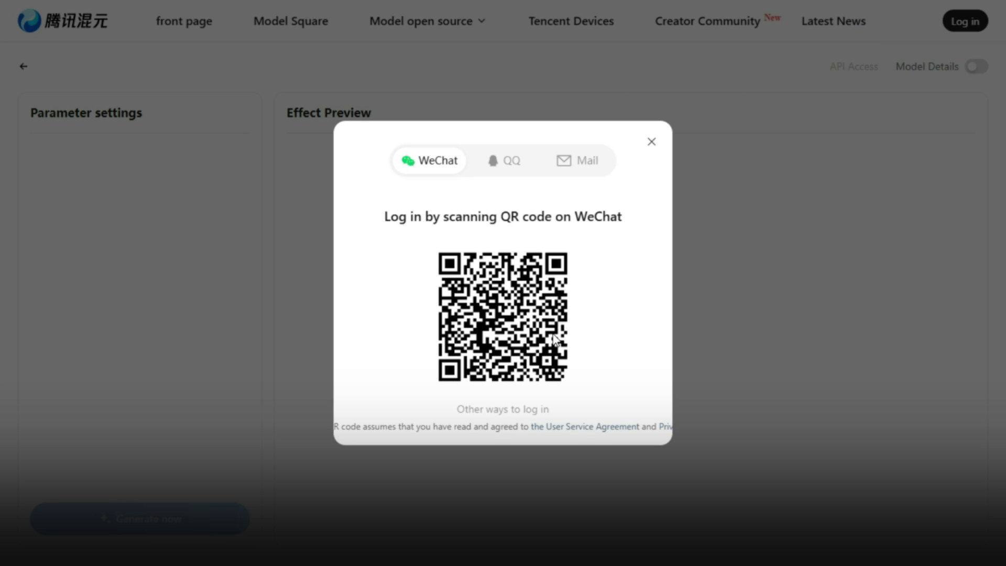
left_click(580, 163)
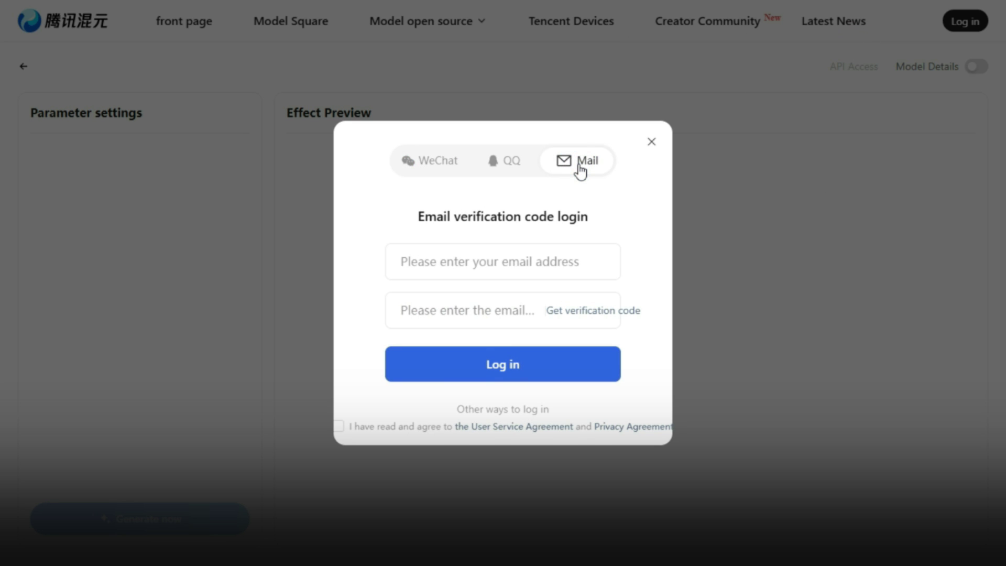
key("ctrl+v")
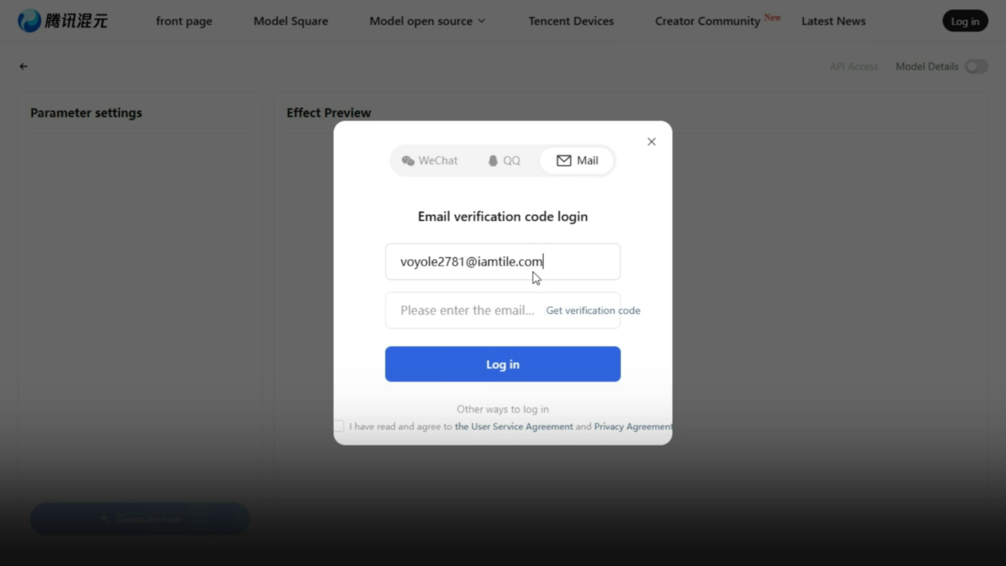
left_click(586, 314)
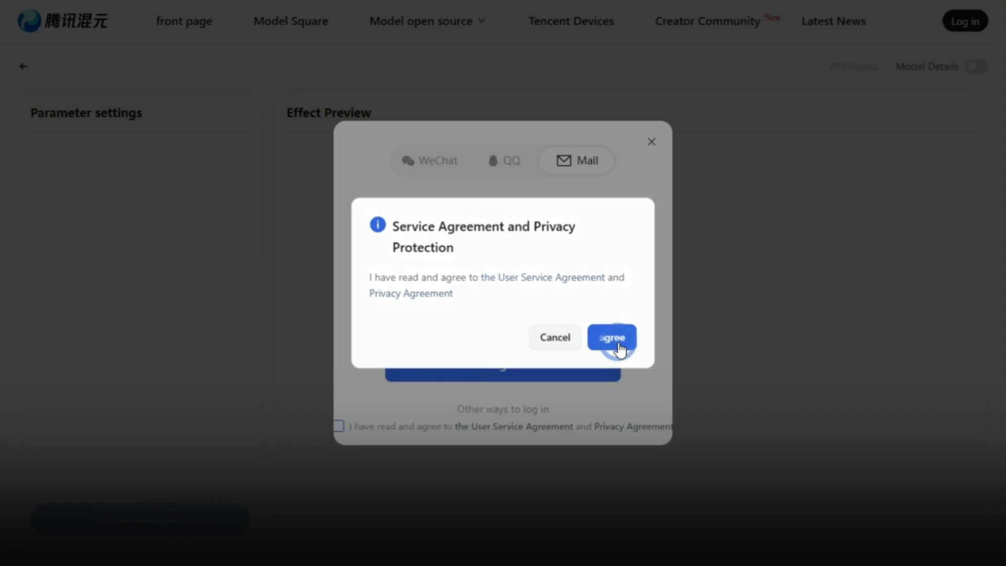
Accept the service agreements, enter the emailed verification code and log in.
left_click(608, 341)
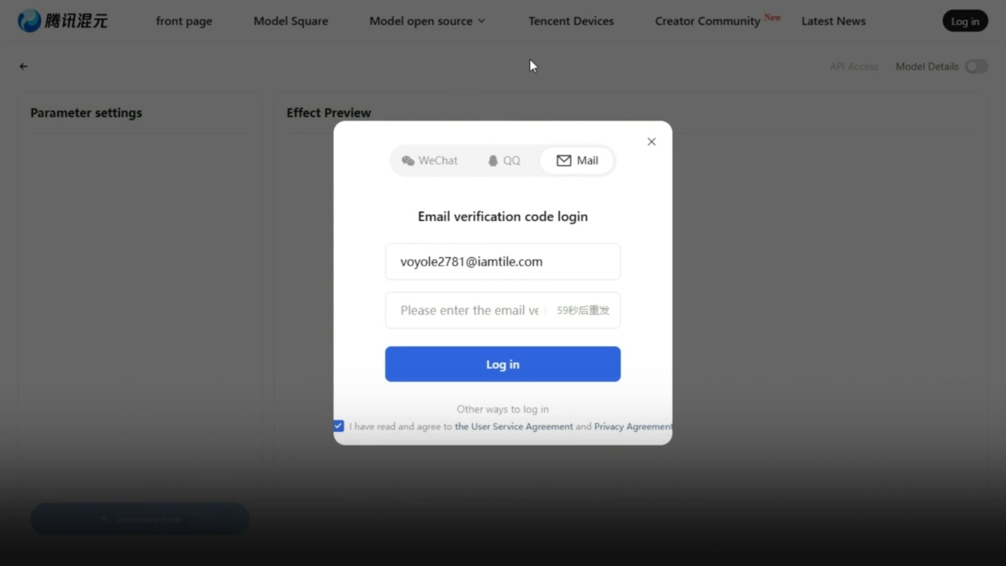
key("ctrl+v")
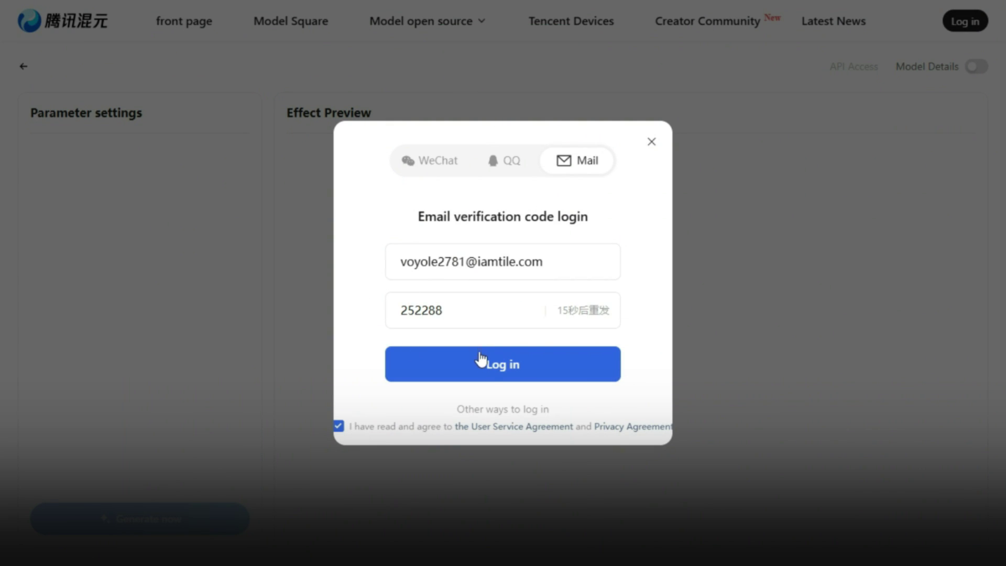
left_click(513, 376)
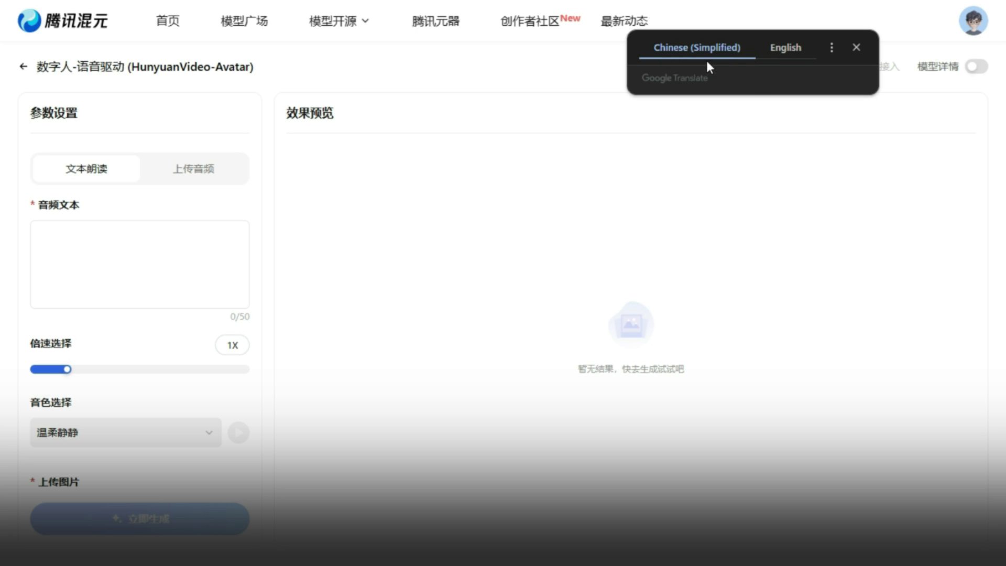
Translate the digital human page into English and close the translation popup.
left_click(794, 45)
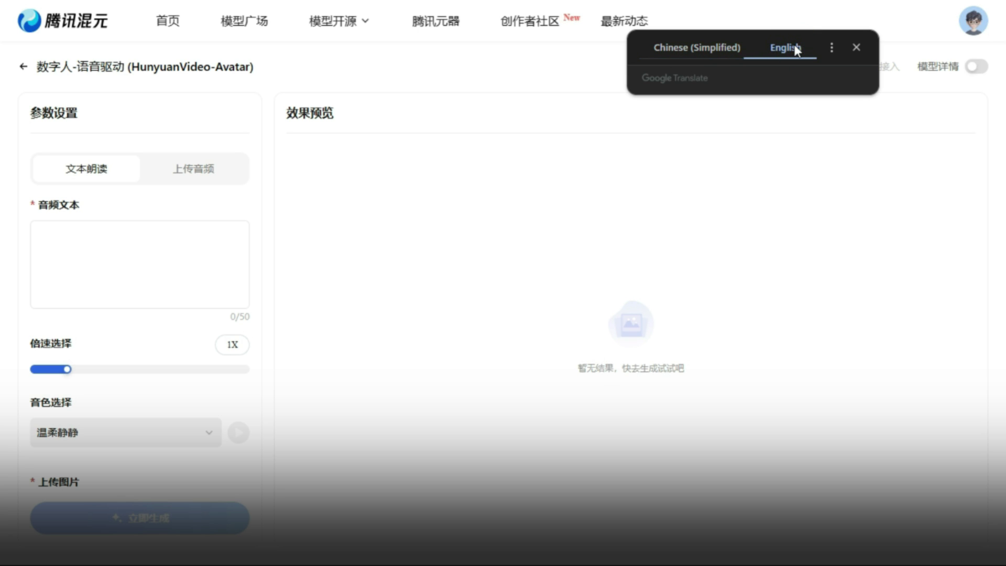
left_click(858, 47)
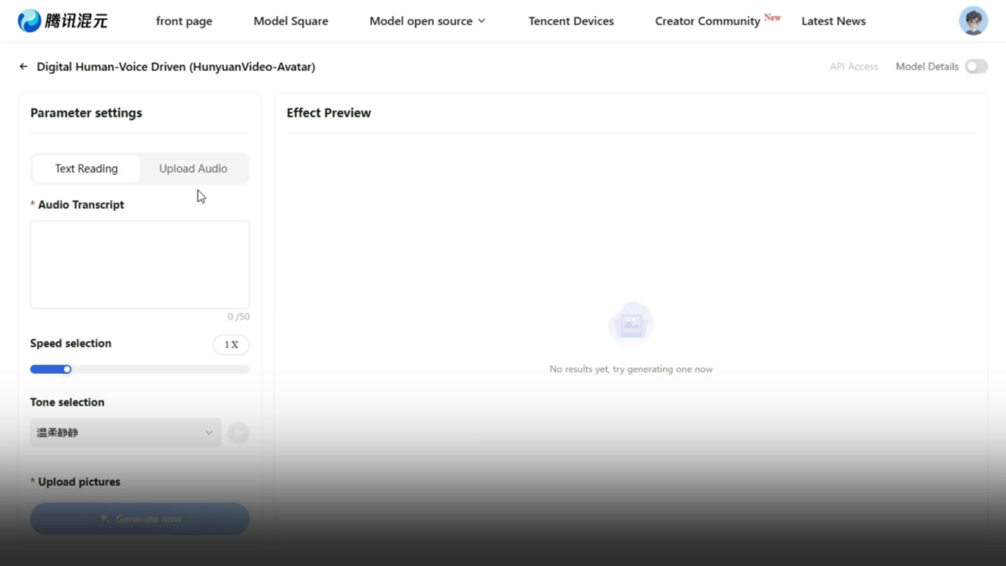
Enter 'It always seems impossible until it's done.' as transcript and preview the Gentle and quiet voice.
type("It always seems impossible until it’s done.")
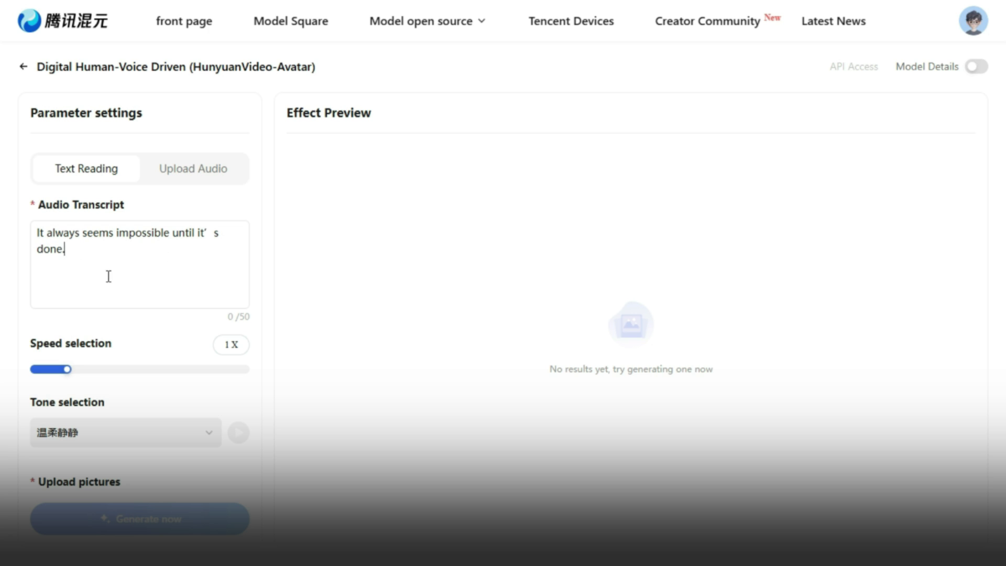
scroll(109, 276, "down", 3)
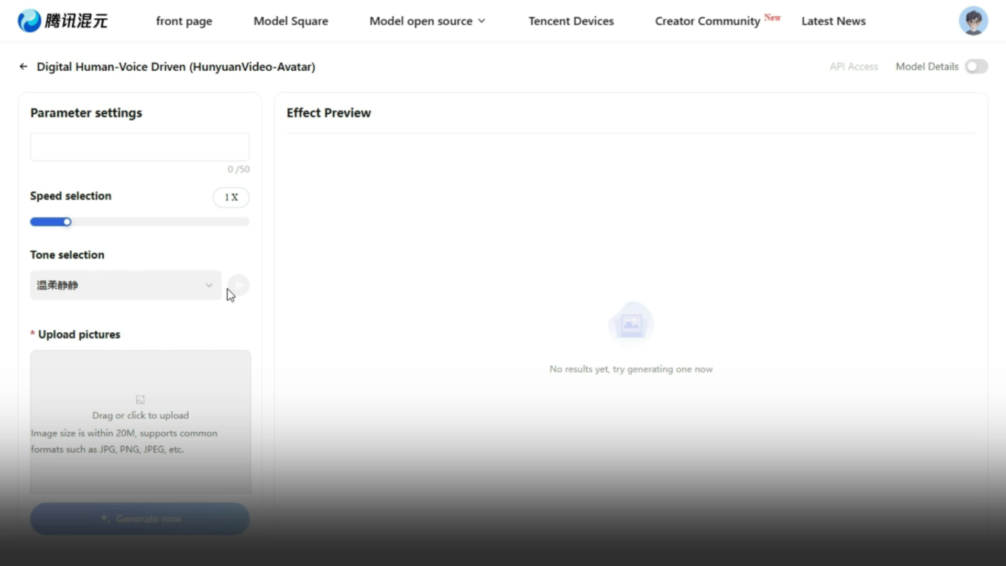
left_click(212, 289)
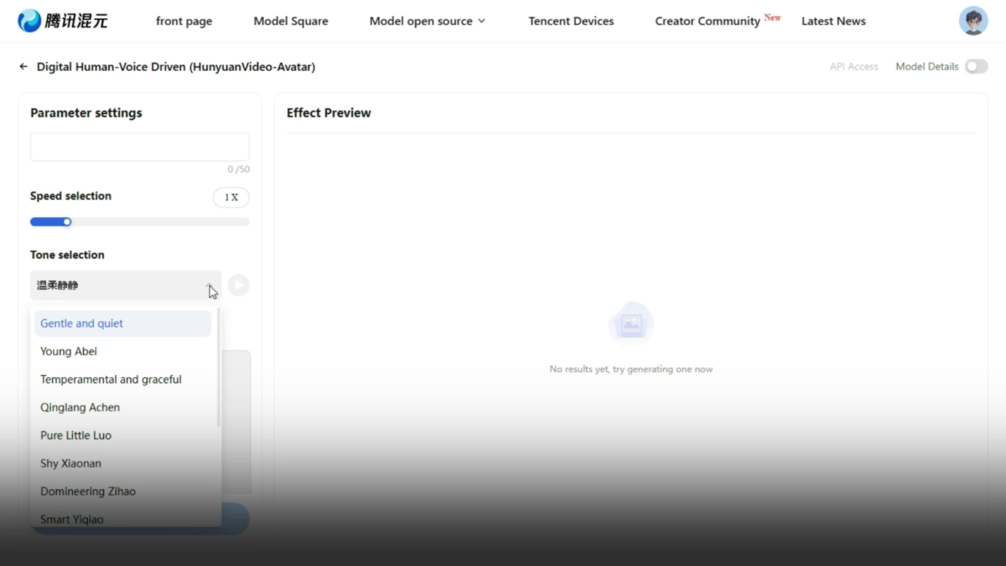
scroll(131, 377, "down", 4)
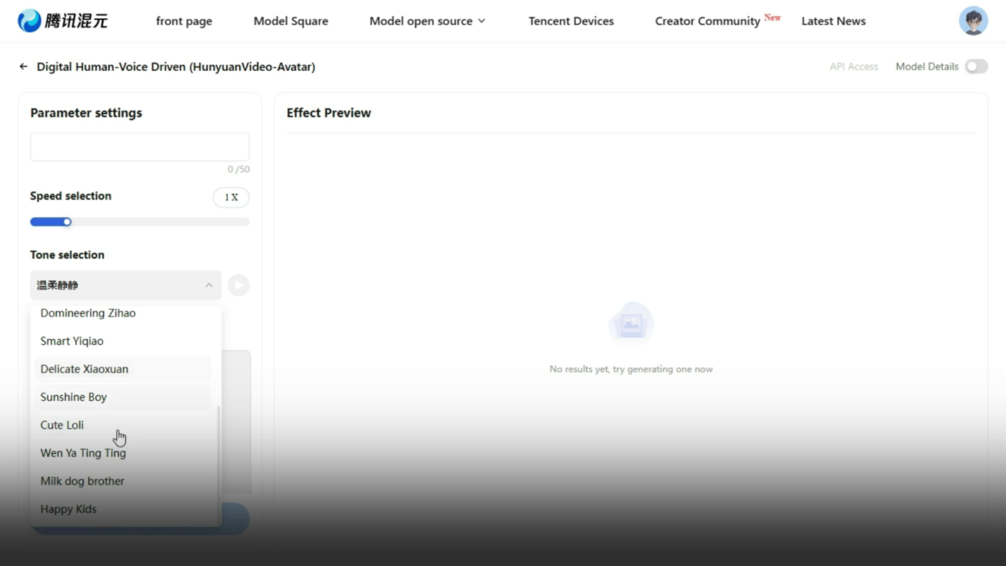
scroll(109, 477, "up", 4)
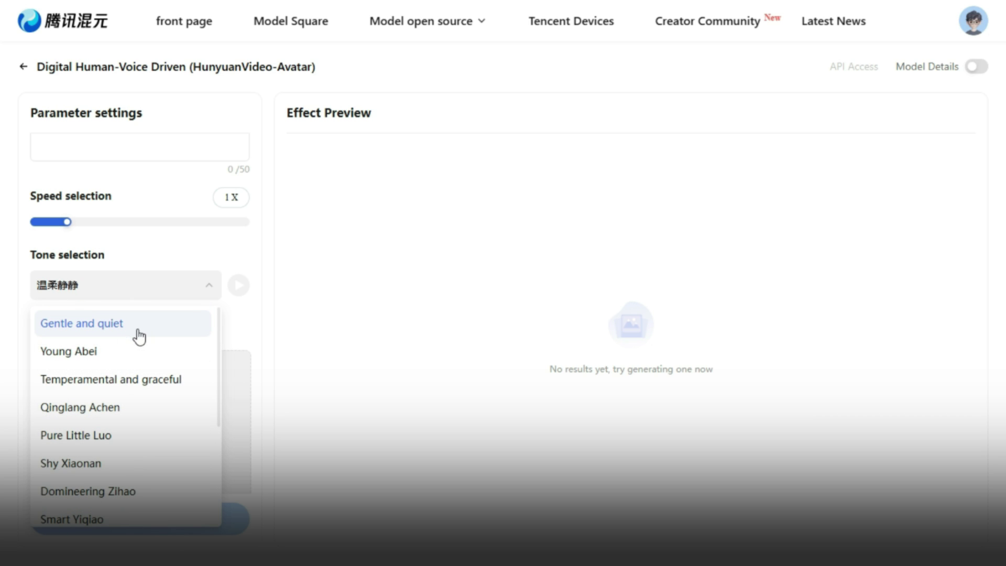
left_click(112, 330)
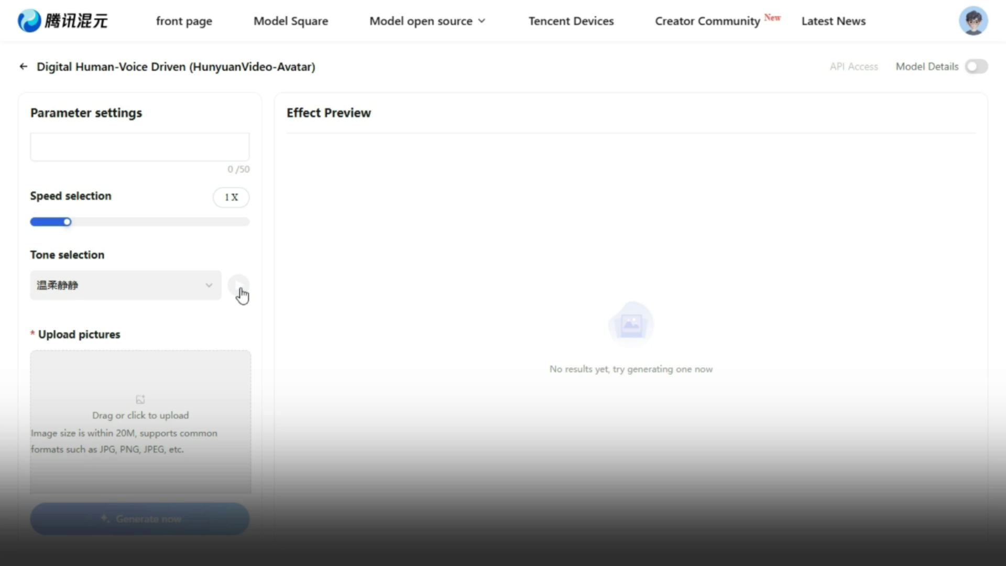
left_click(240, 290)
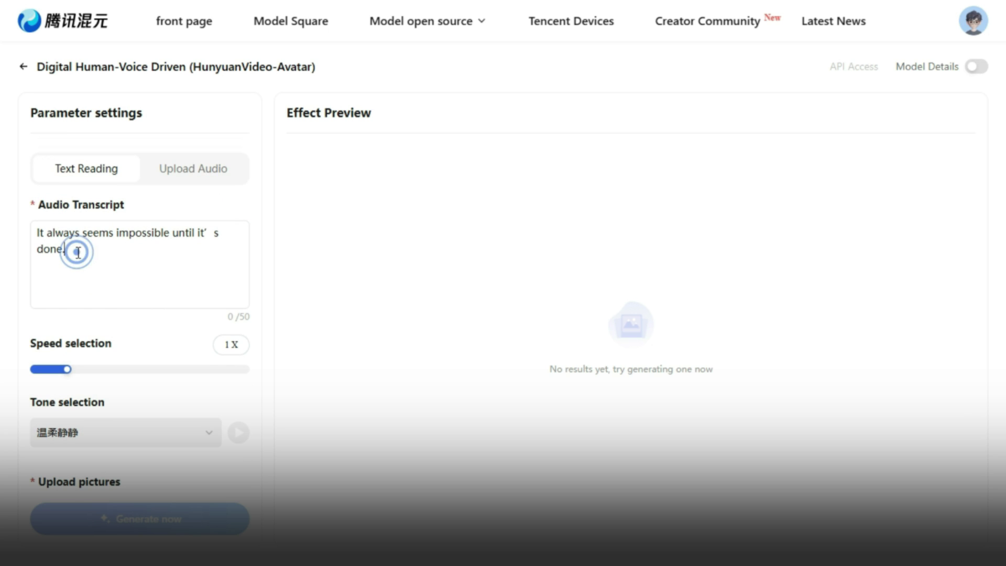
Replace the transcript with 'Yes, we can.' and preview the Young Abei voice.
left_click_drag(76, 252, 33, 225)
type("Yes, we can.")
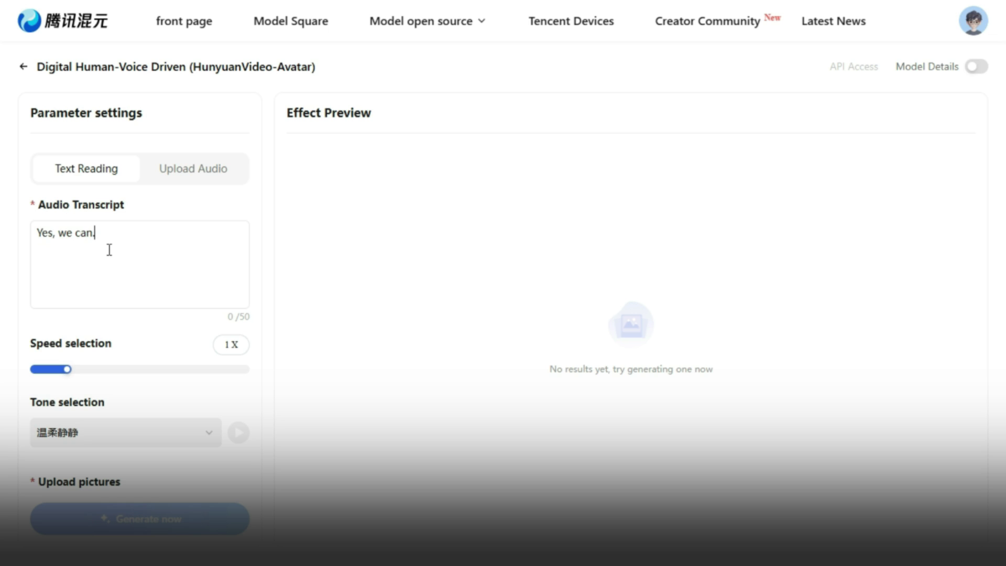
scroll(118, 278, "down", 3)
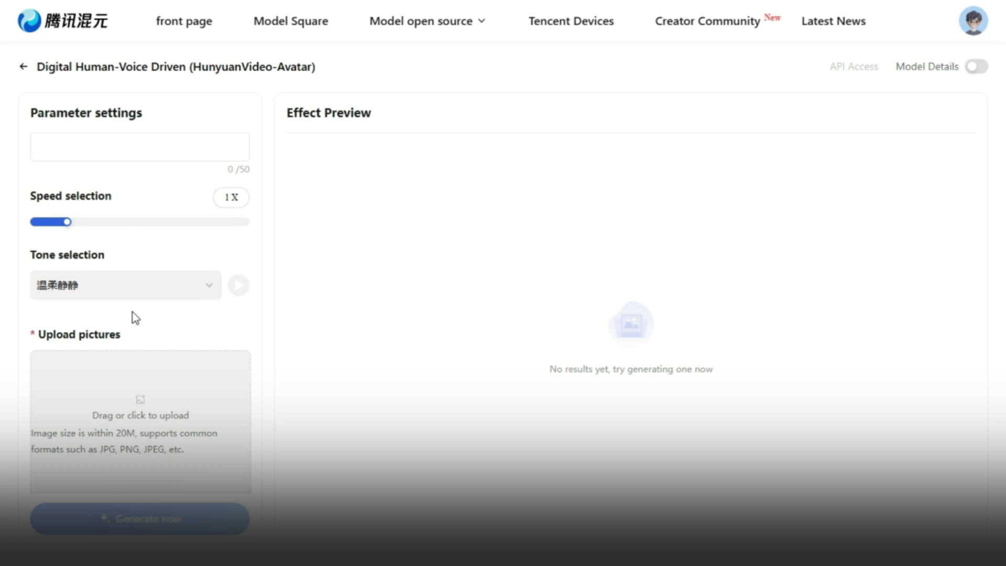
left_click(205, 292)
left_click(173, 353)
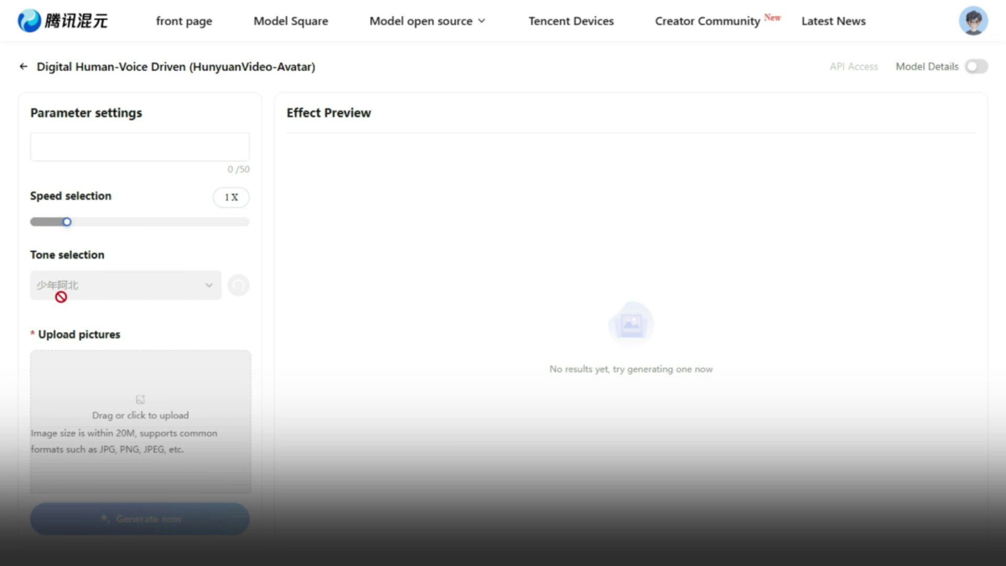
scroll(128, 313, "up", 3)
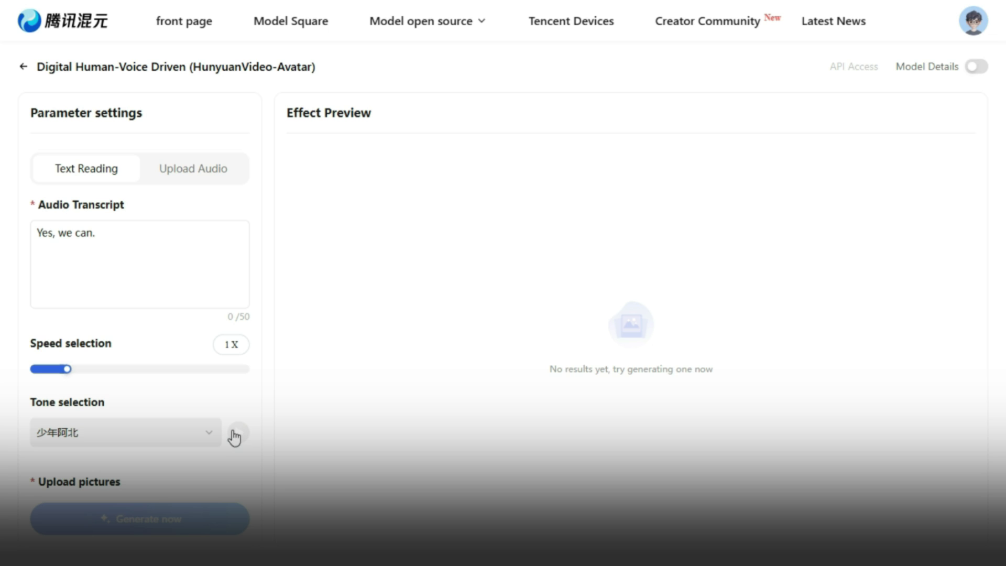
left_click(238, 432)
Replace the transcript with the Gandhi quote and preview the Temperamental and graceful voice.
scroll(241, 438, "down", 2)
left_click(134, 164)
left_click_drag(134, 164, 9, 155)
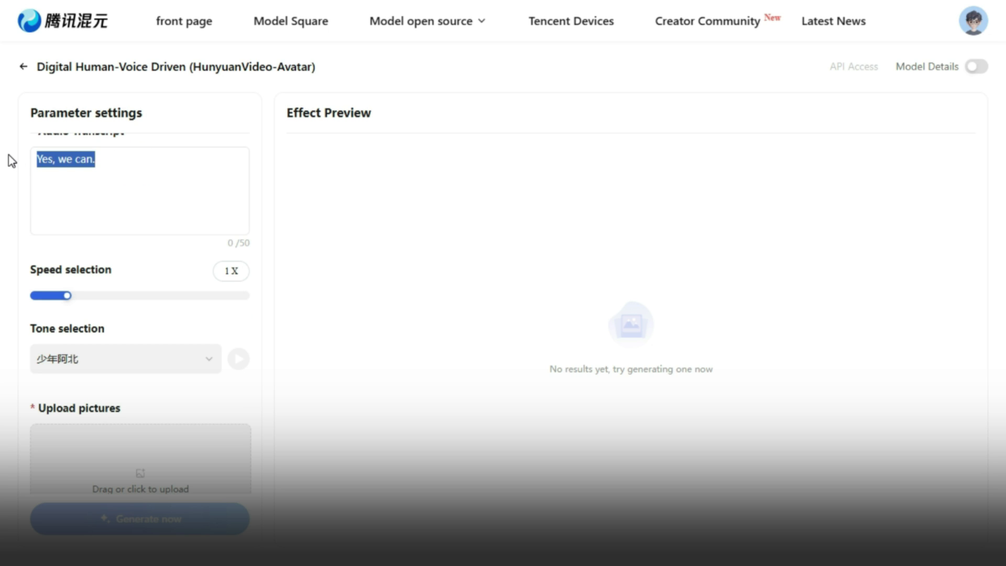
type("\"Be the change that you wish to see in the world.\"")
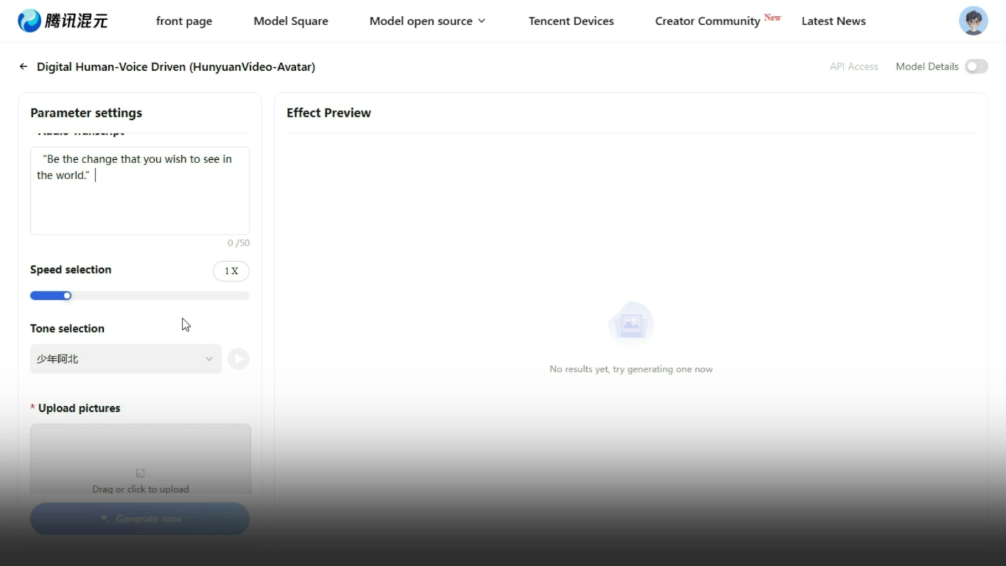
left_click(207, 358)
left_click(89, 195)
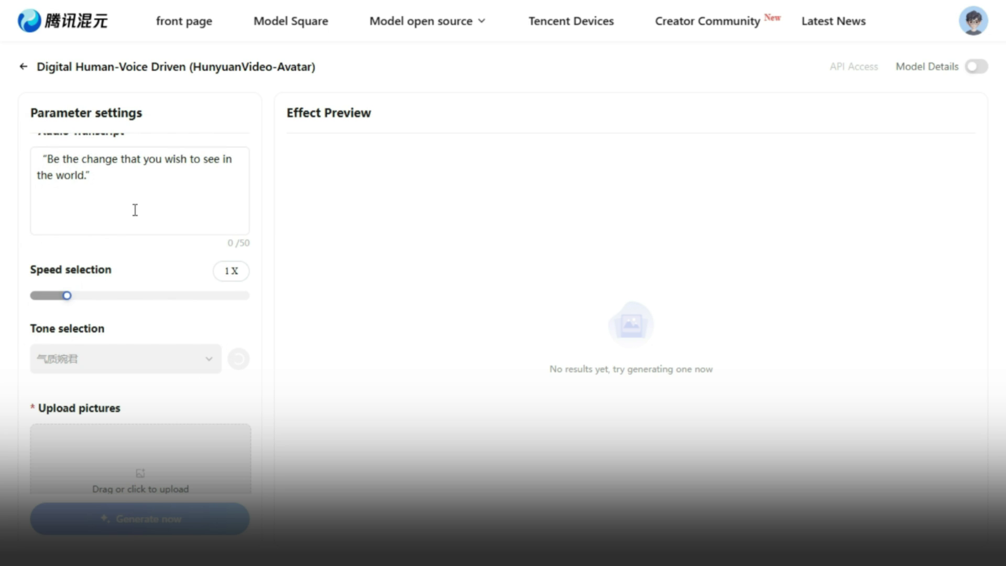
left_click(240, 362)
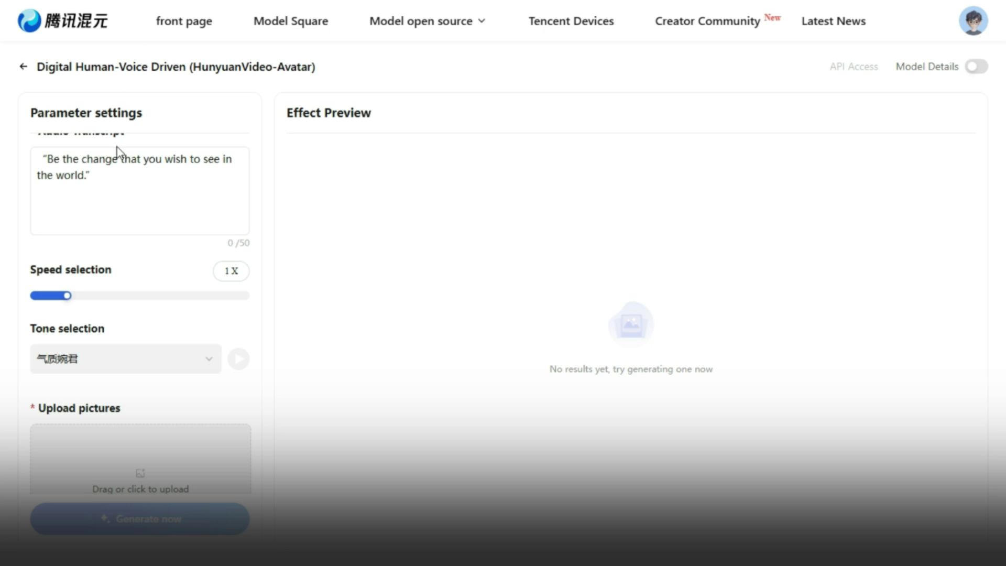
Change the transcript to 'Turn your wounds into wisdom.' and preview the 清朗阿辰 voice.
left_click_drag(113, 183, 0, 153)
type("\"Turn your wounds into wisdom.\"")
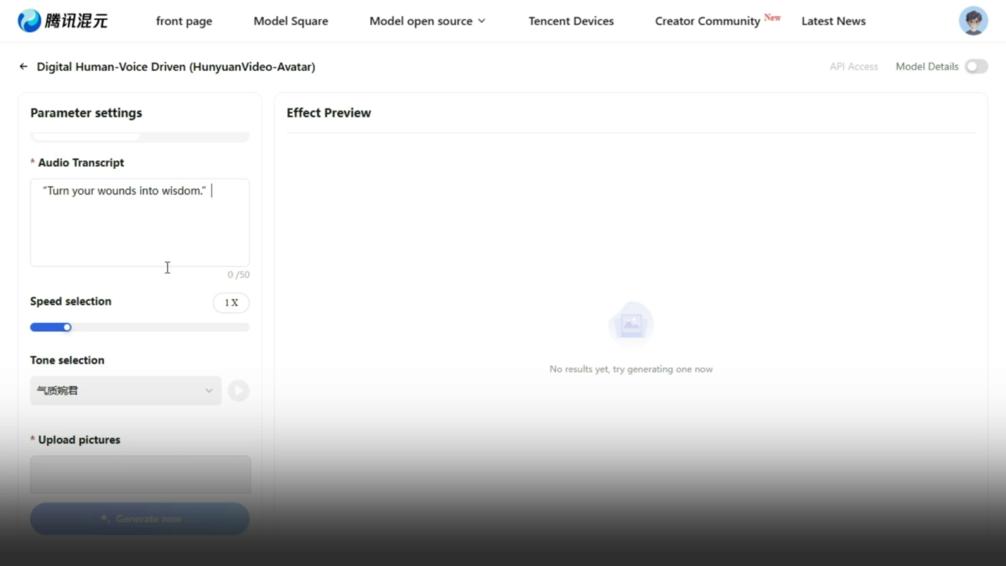
scroll(167, 267, "down", 2)
left_click(211, 272)
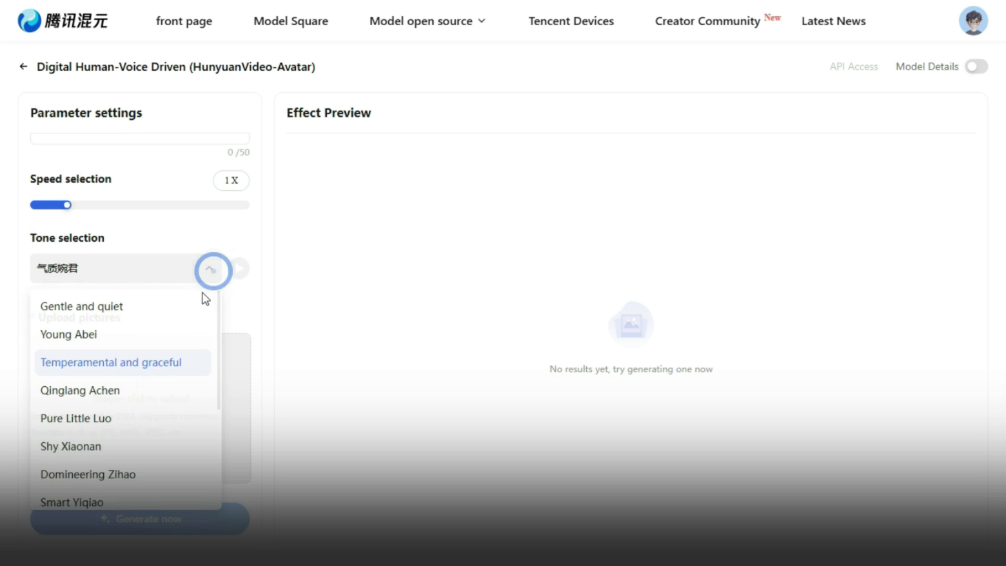
left_click(120, 392)
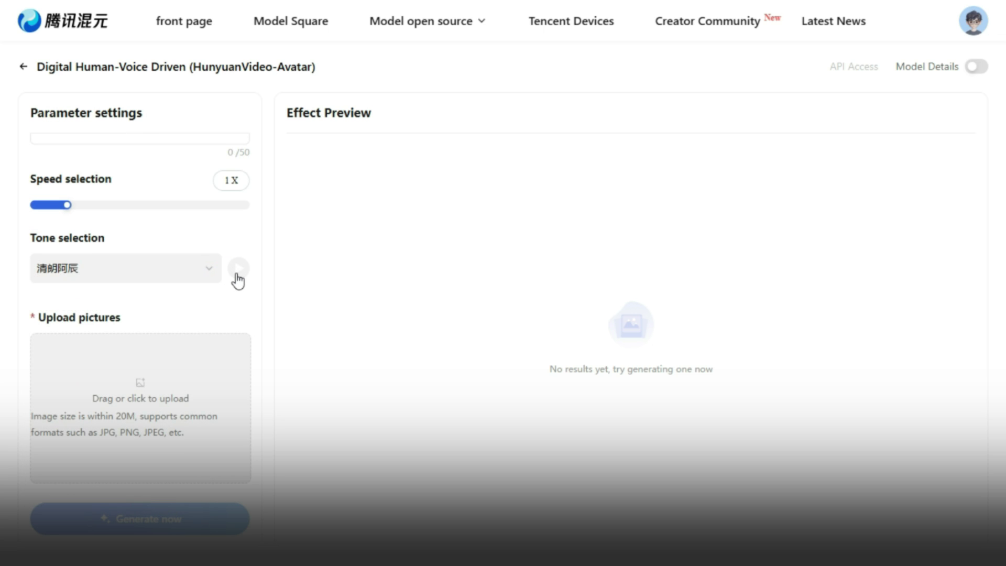
left_click(237, 269)
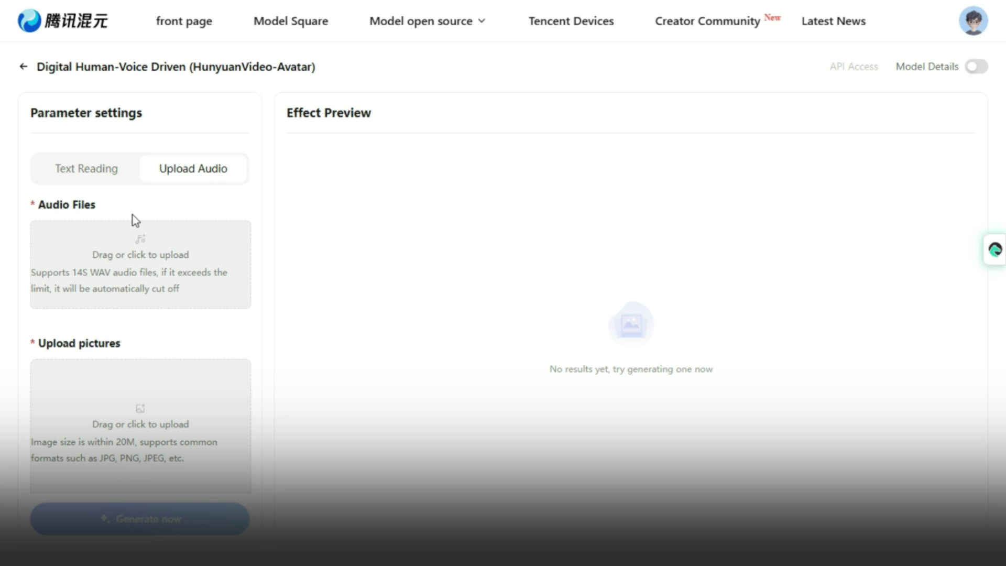
Upload luvvoice.com-20250704-2ktCaA.mp3 in Upload Audio mode and play it back.
left_click(96, 183)
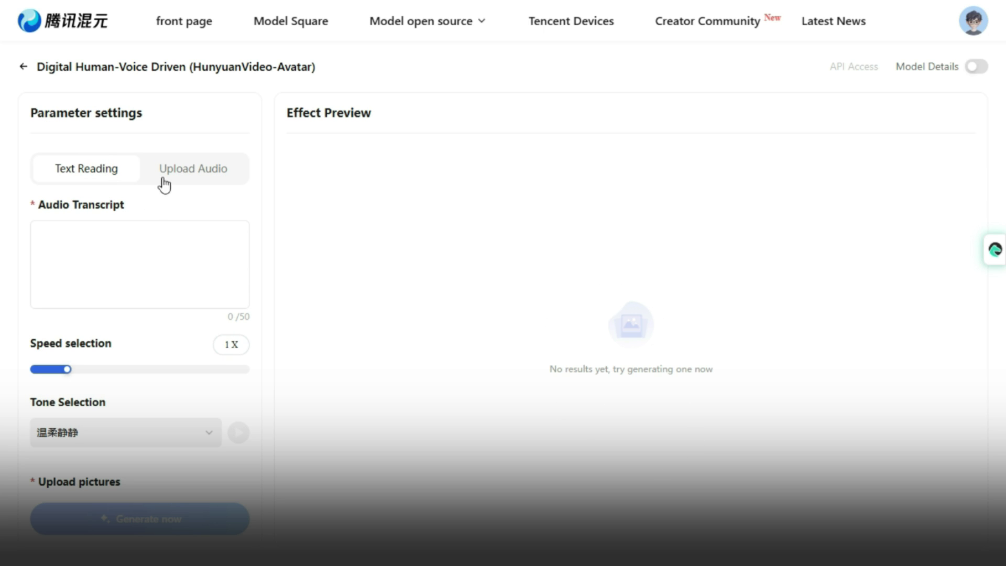
left_click(197, 172)
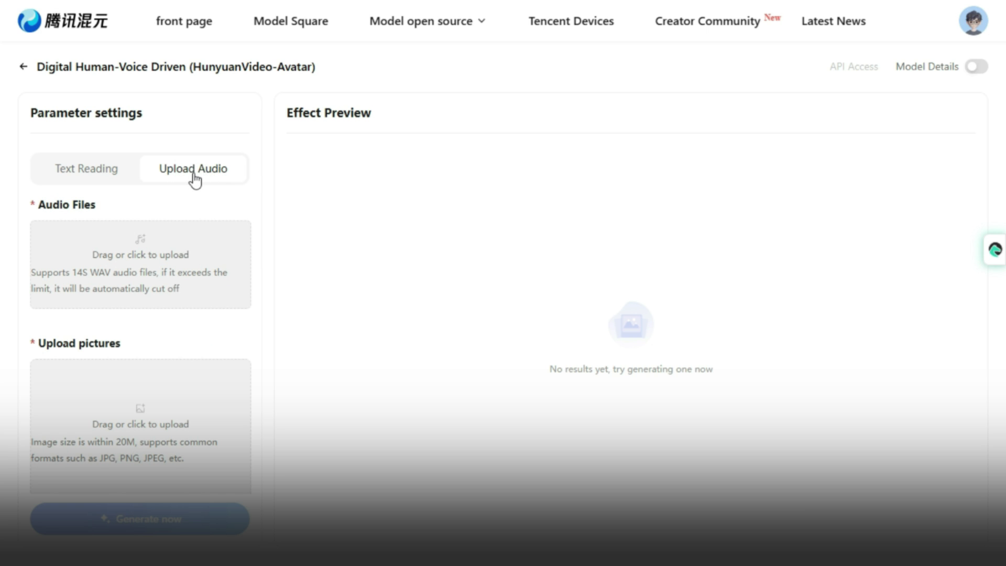
left_click(140, 262)
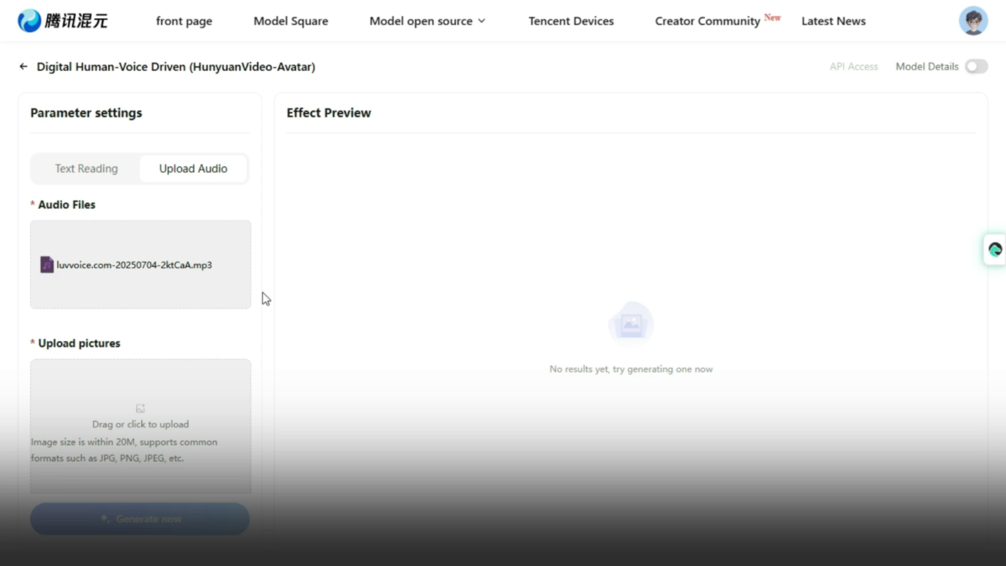
mouse_move(156, 276)
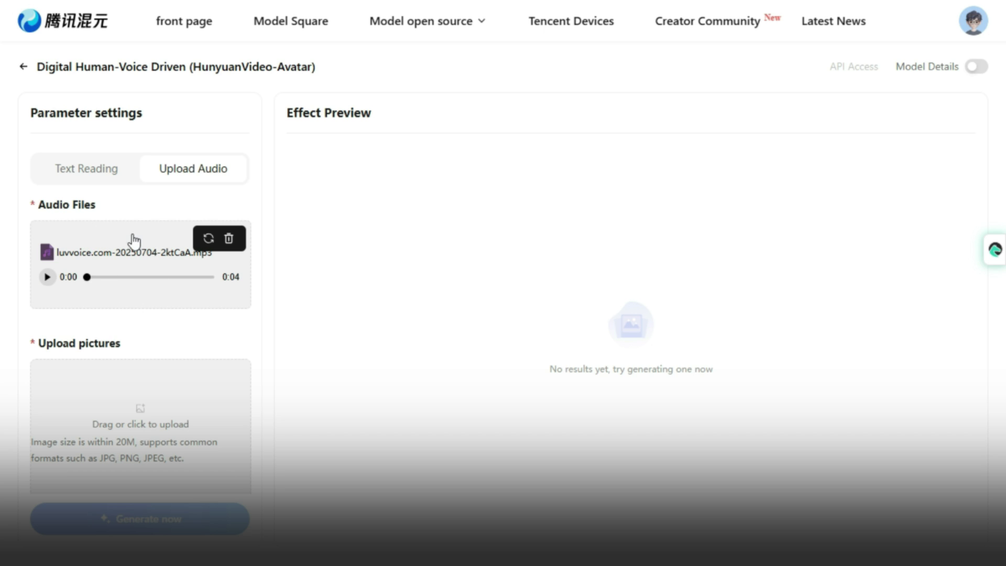
left_click(48, 277)
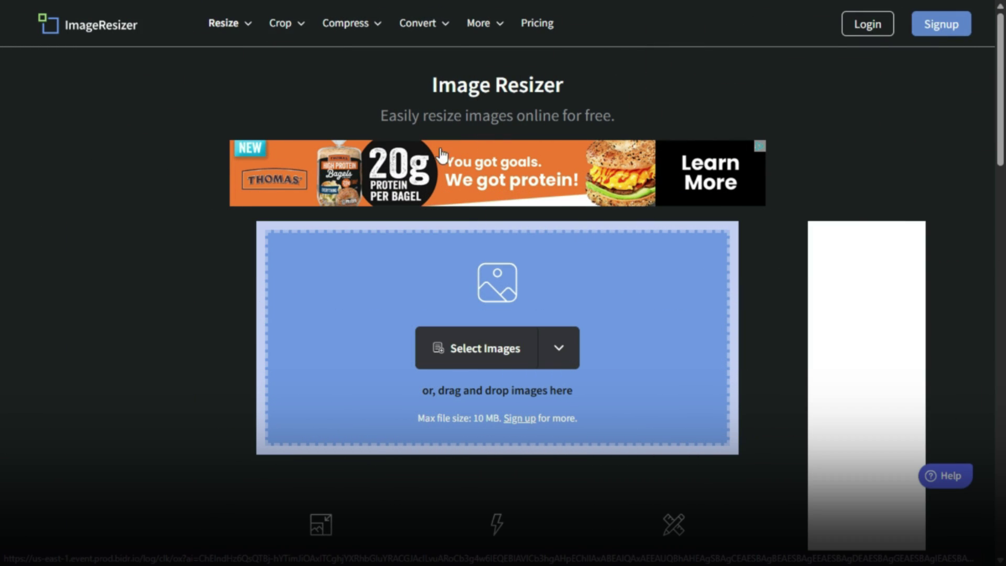
Load the aiease image and try entering width 1280 and height 704.
left_click(469, 360)
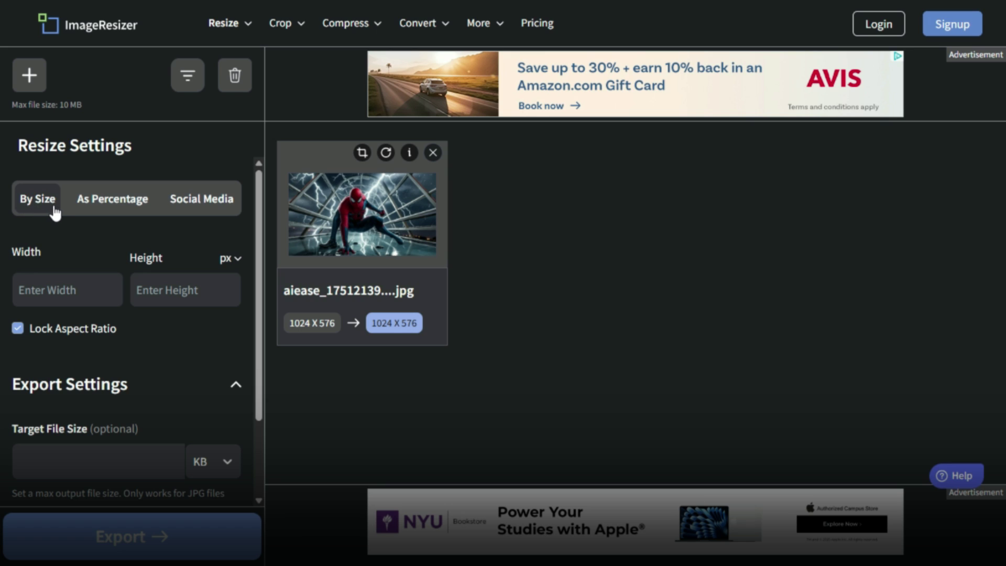
left_click(58, 299)
type("1280")
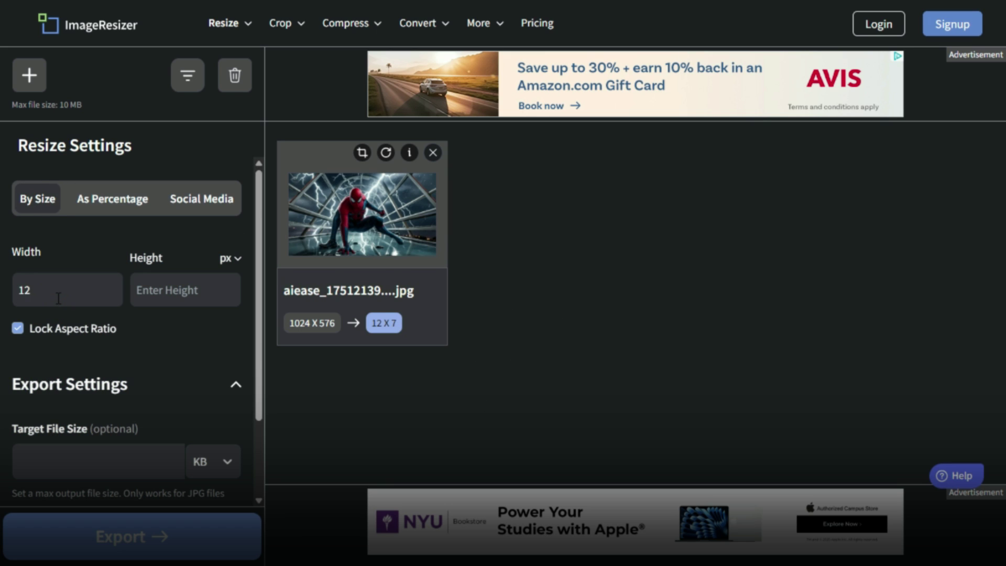
left_click(181, 294)
type("704")
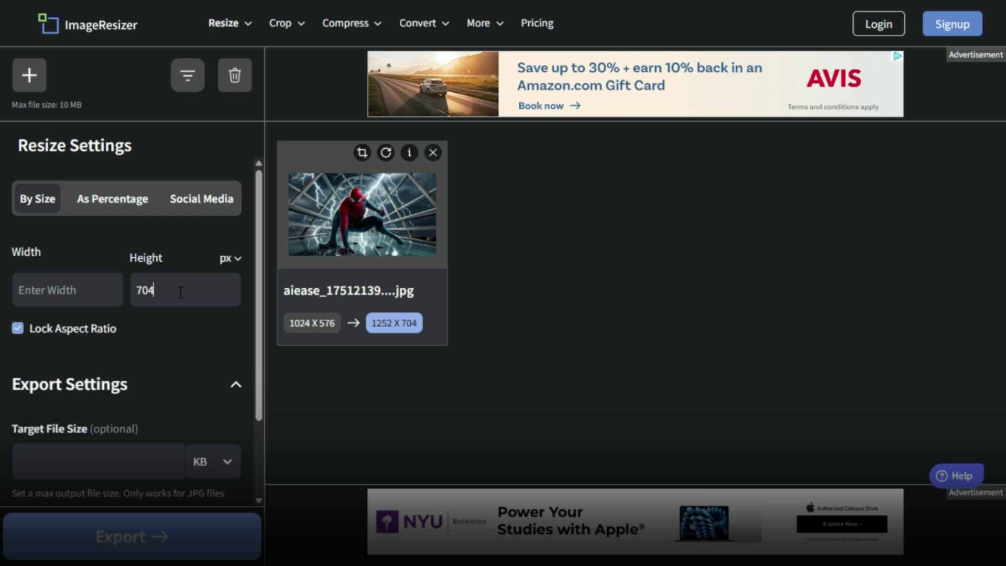
left_click(41, 284)
type("1280")
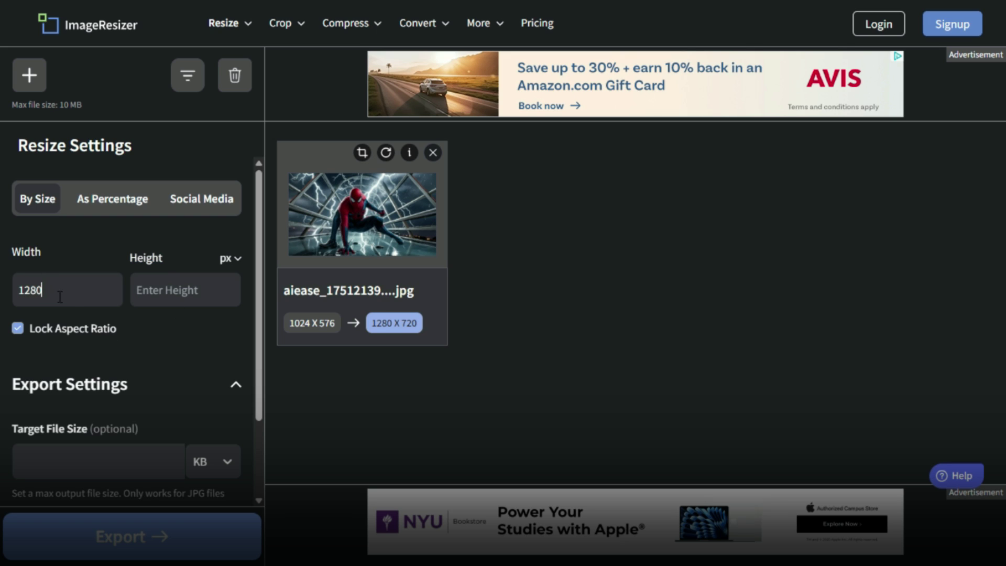
key("BackSpace")
key("BackSpace")
key("BackSpace")
key("BackSpace")
Turn off Lock Aspect Ratio and set the target size to 1280 x 704.
left_click(17, 328)
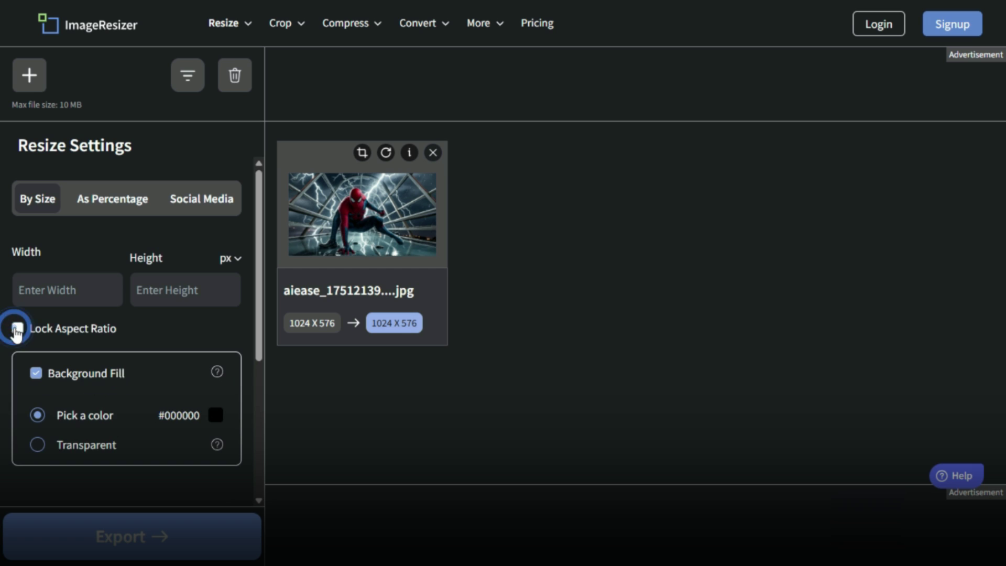
left_click(89, 291)
type("1280")
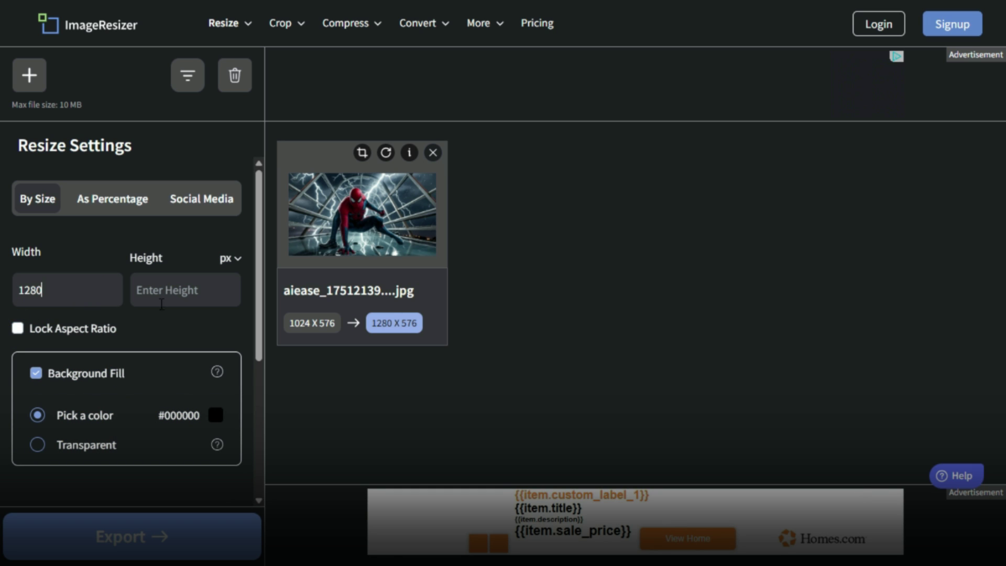
left_click(204, 295)
type("704")
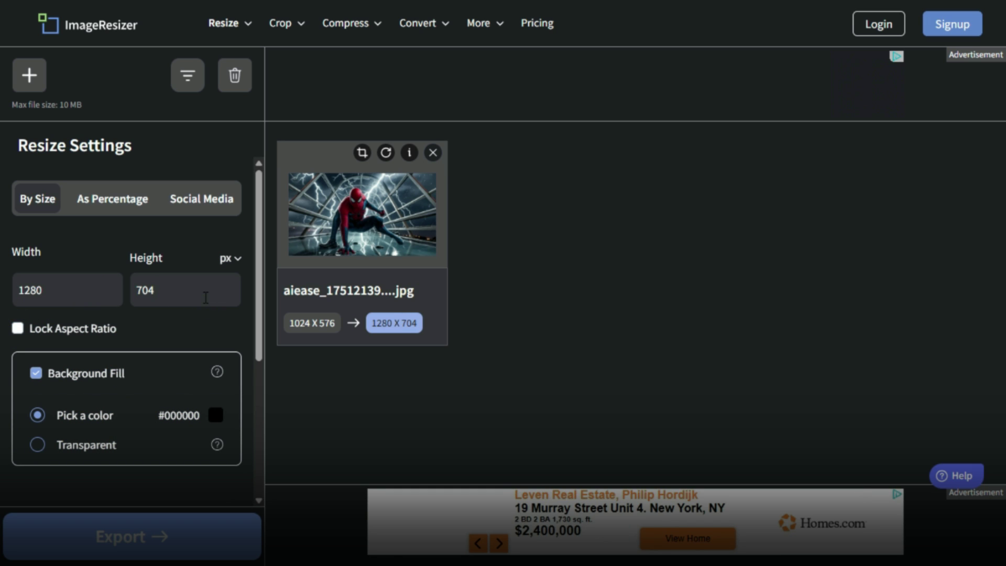
scroll(153, 325, "down", 5)
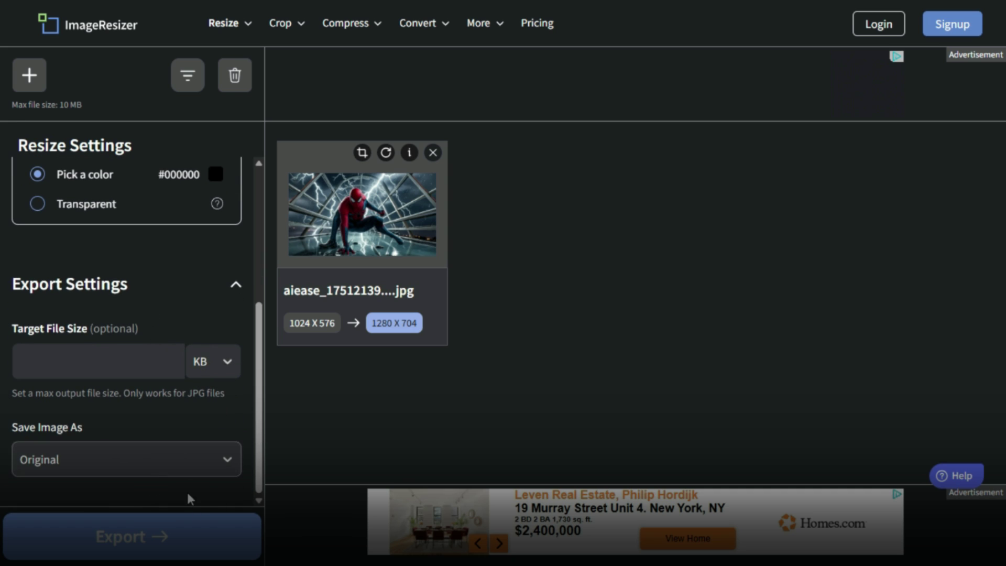
Export the resized 1280 x 704 image and download the file.
left_click(129, 534)
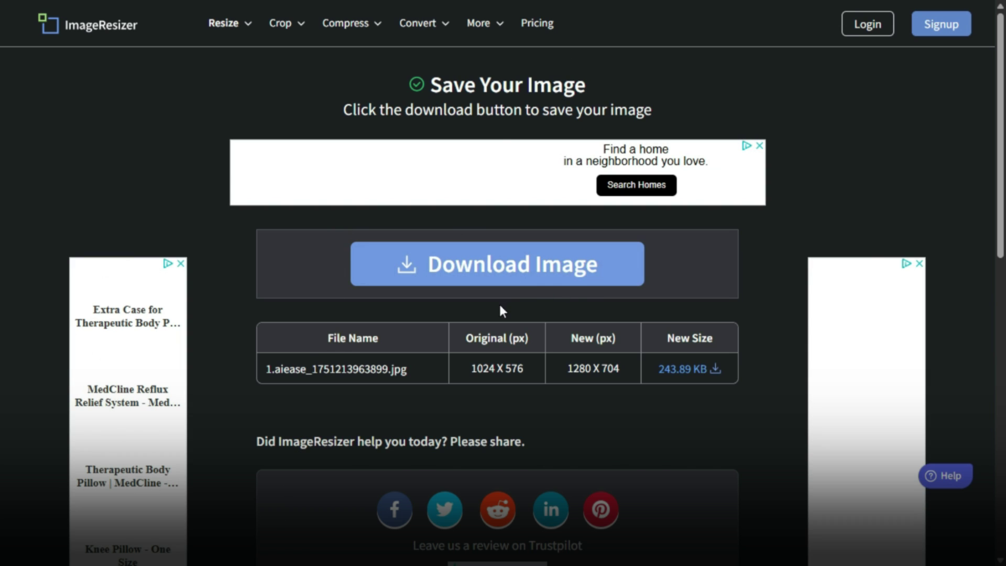
left_click(532, 275)
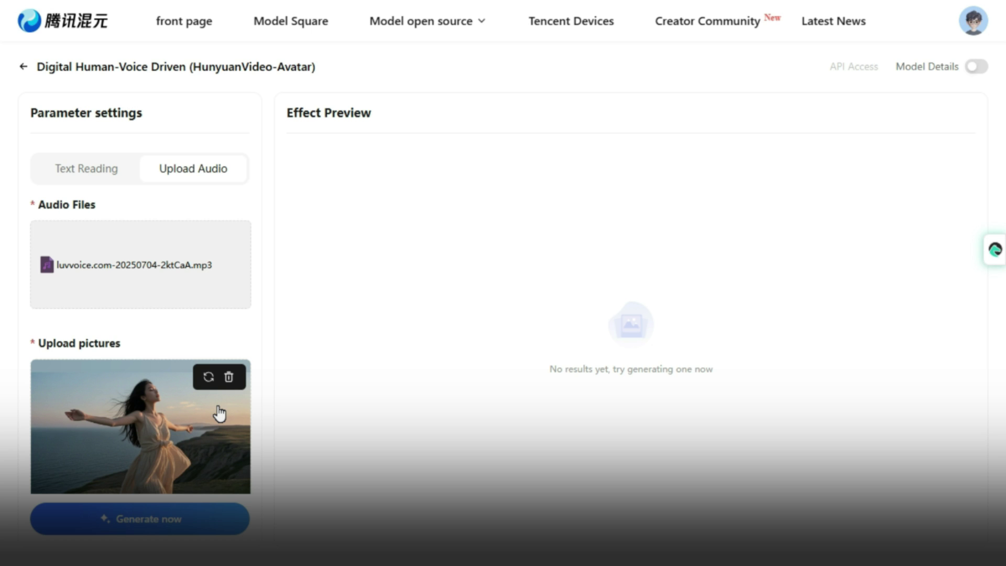
Generate the 4-second cliff-top woman avatar video from the uploaded audio and photo.
left_click(158, 519)
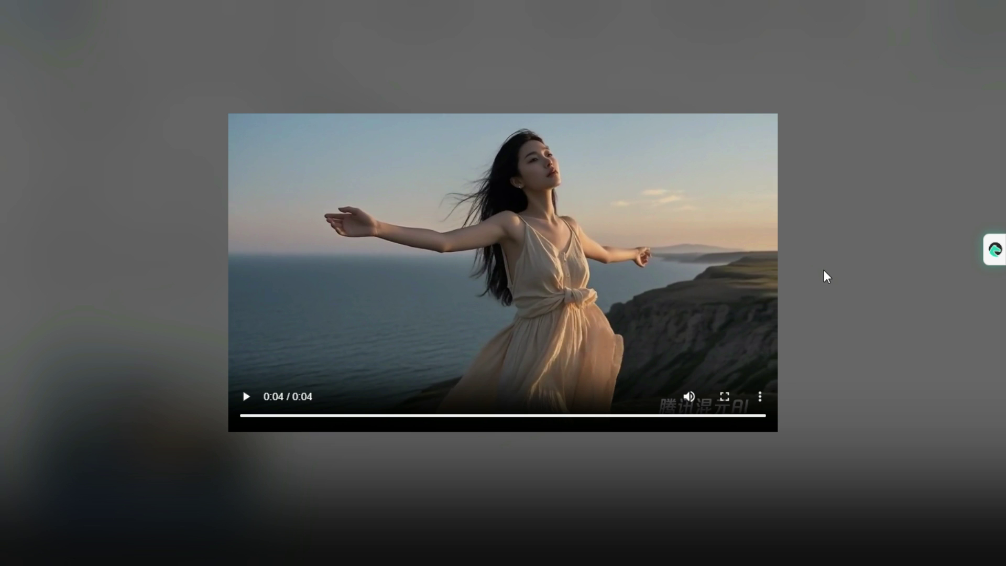
Download the generated cliff-top video from the result's options menu.
left_click(758, 399)
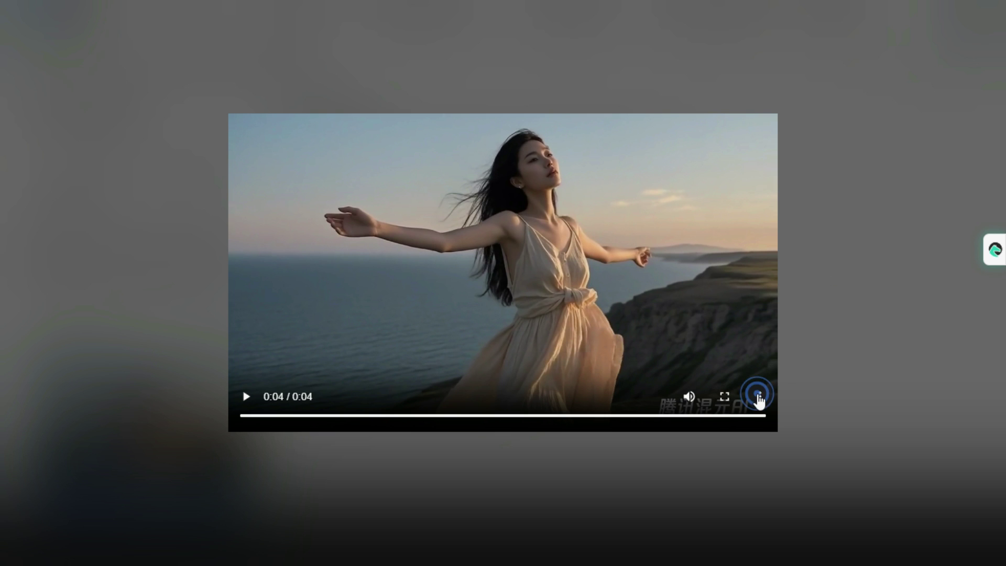
left_click(707, 336)
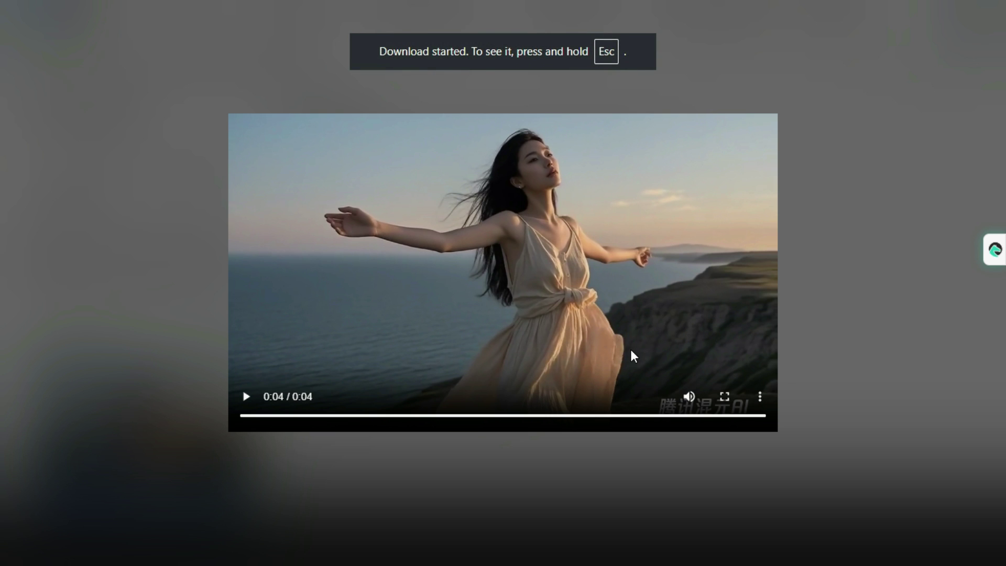
left_click(759, 397)
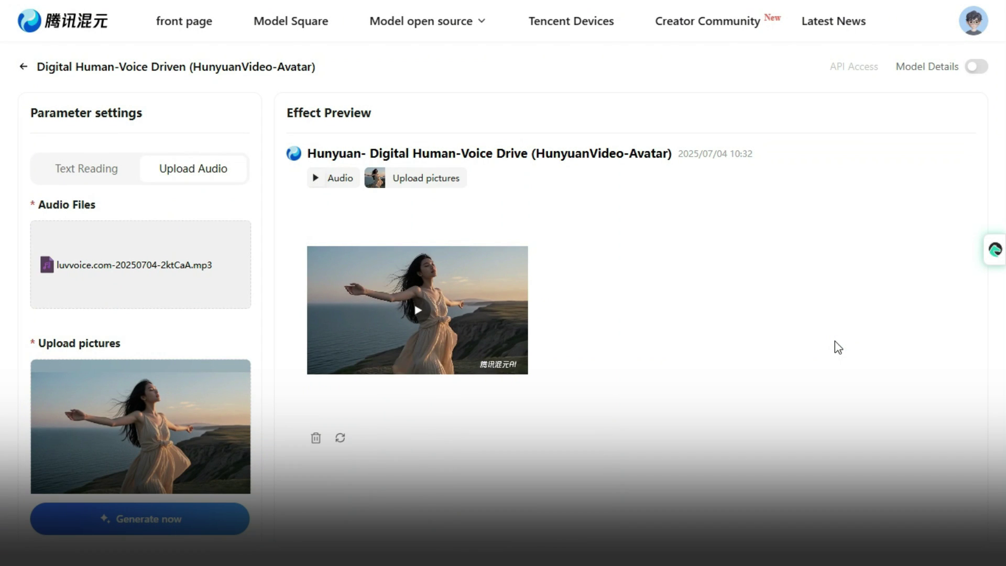
Open the cliff-top video in the enlarged player and replay it twice.
mouse_move(513, 344)
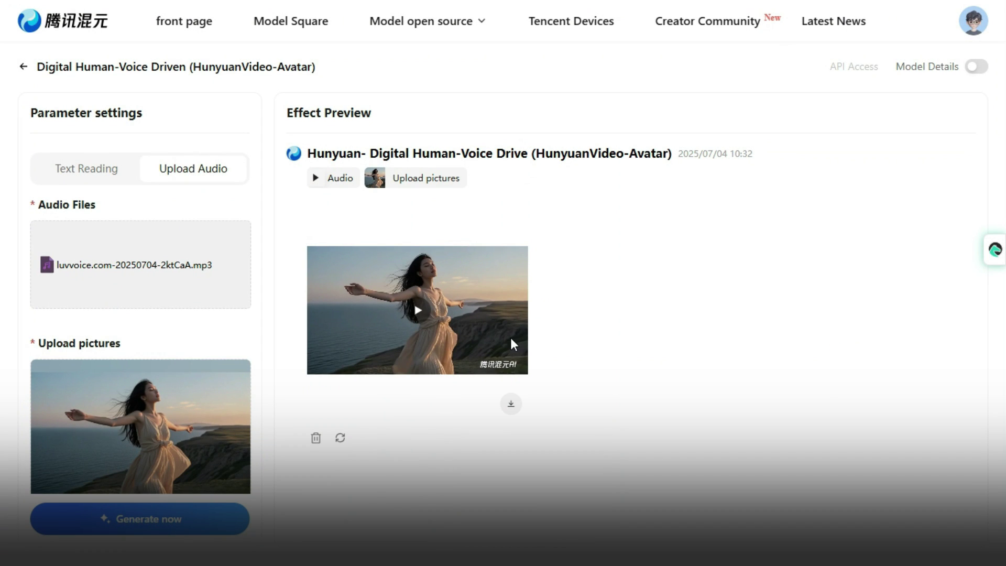
left_click(422, 312)
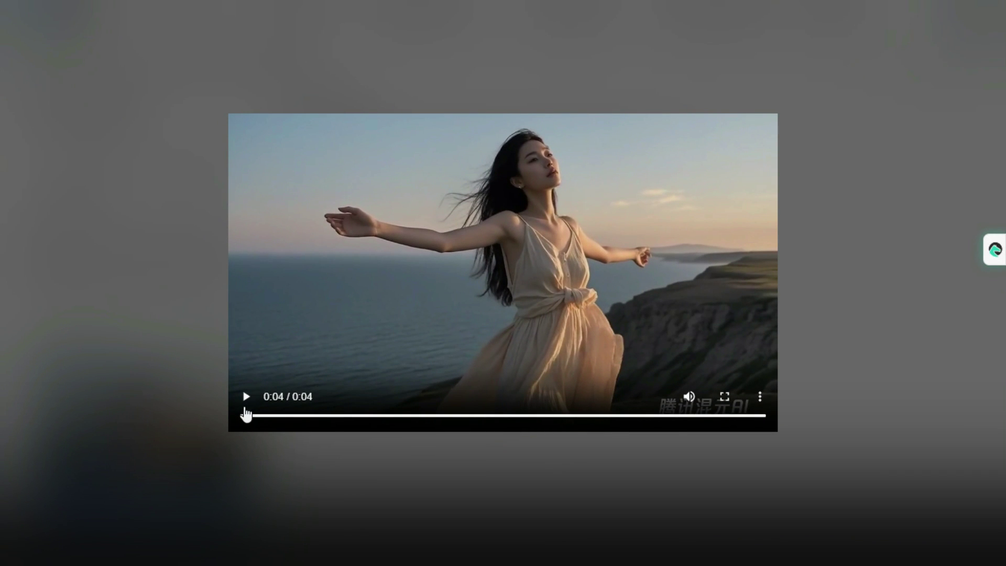
left_click(246, 399)
left_click(247, 399)
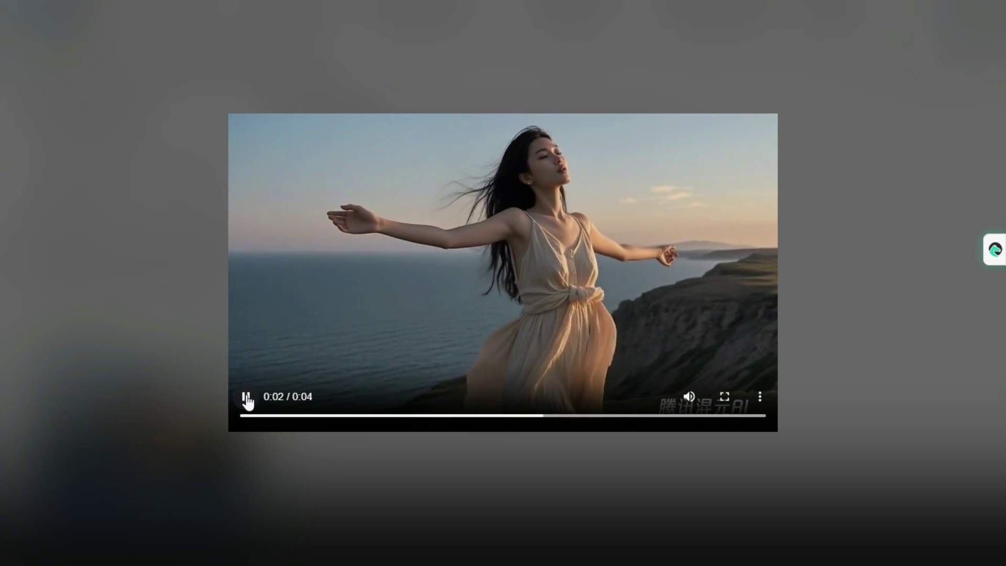
Load the horror-tagged mp3 and the lantern-lit street musician photo, then scroll to the musician result.
left_click(795, 358)
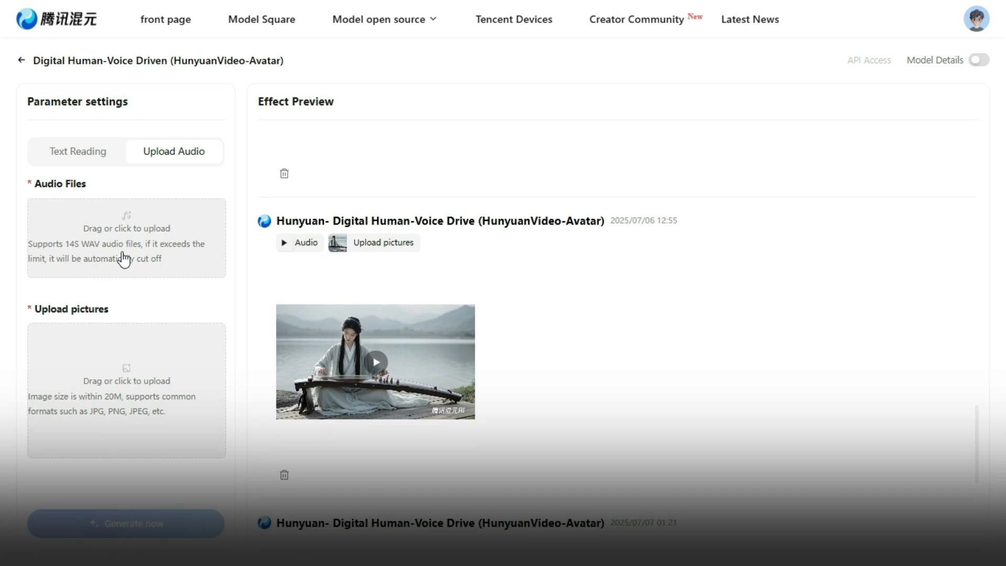
left_click(125, 246)
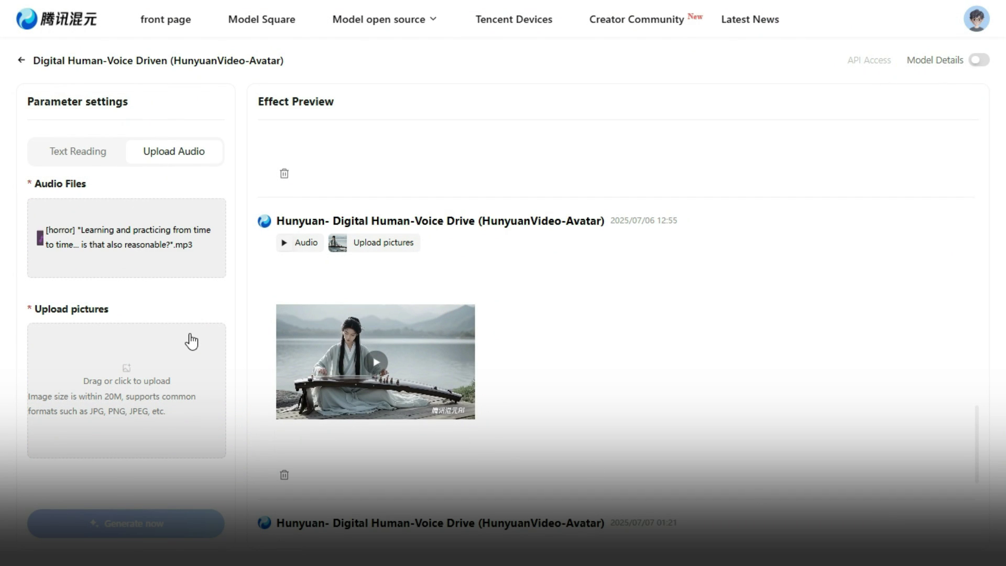
left_click(129, 380)
left_click(871, 503)
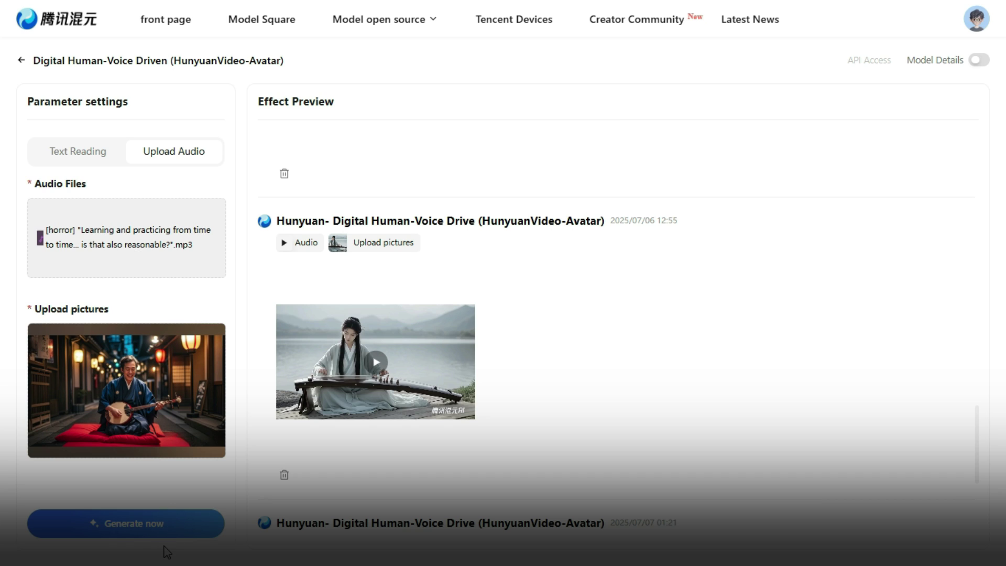
scroll(348, 444, "down", 4)
scroll(348, 445, "down", 1)
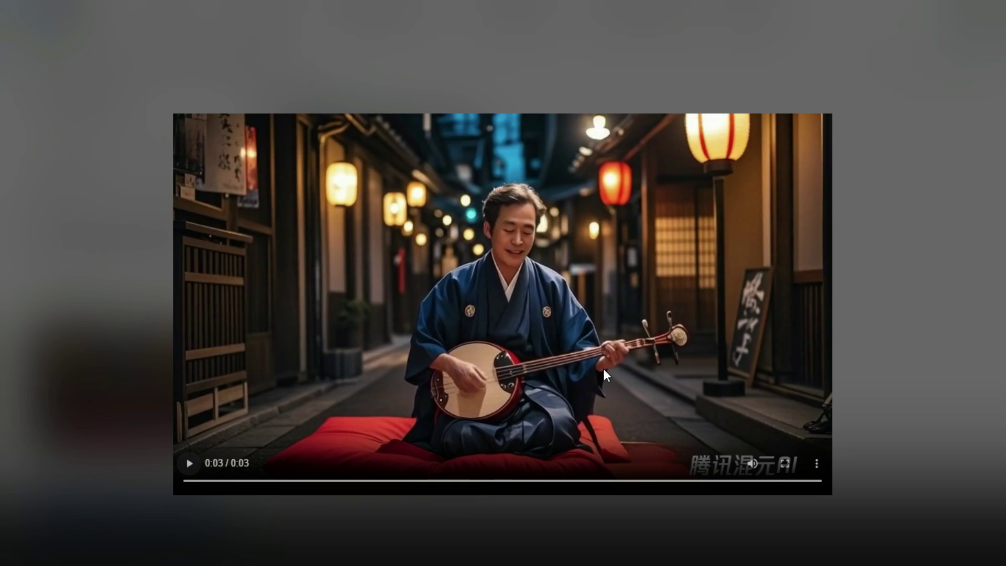
Close the musician video and return the form to Text Reading beside the 'Hallo Paul! What's that?' result.
left_click(888, 369)
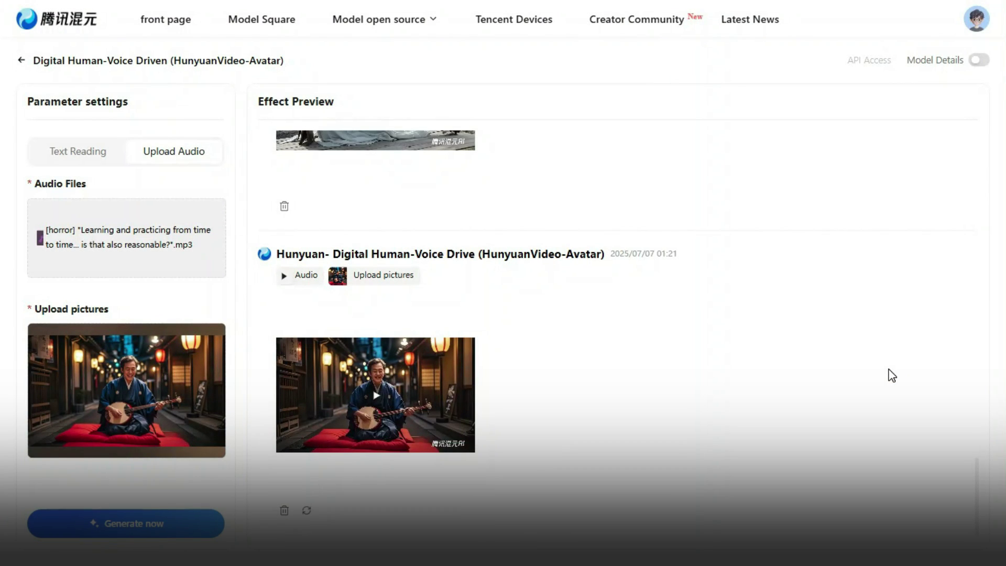
left_click(736, 432)
mouse_move(434, 432)
mouse_move(455, 409)
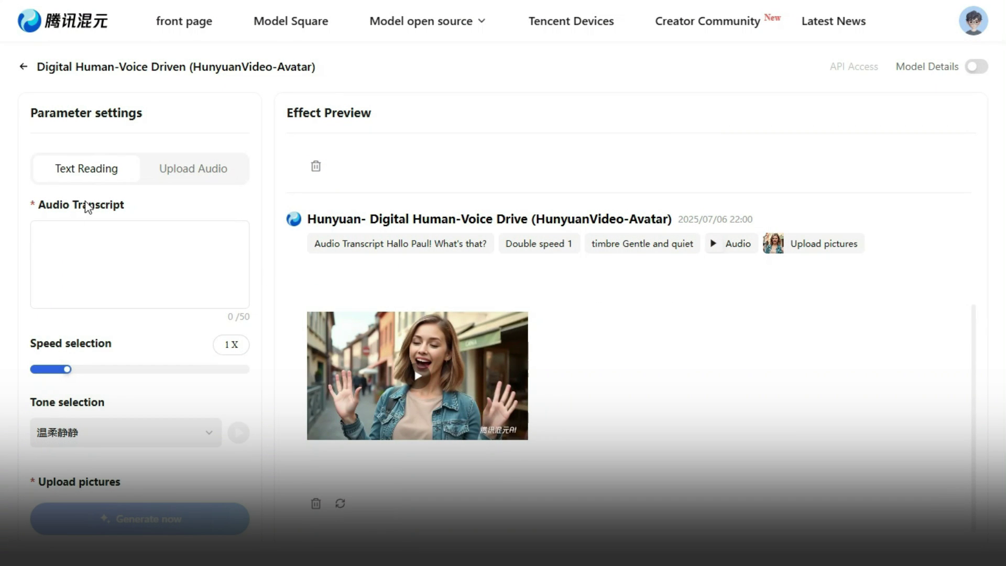
Switch to own audio, add an audio clip and picture, then play the 'Hallo Paul!' waving-woman clip.
left_click(187, 166)
left_click(186, 270)
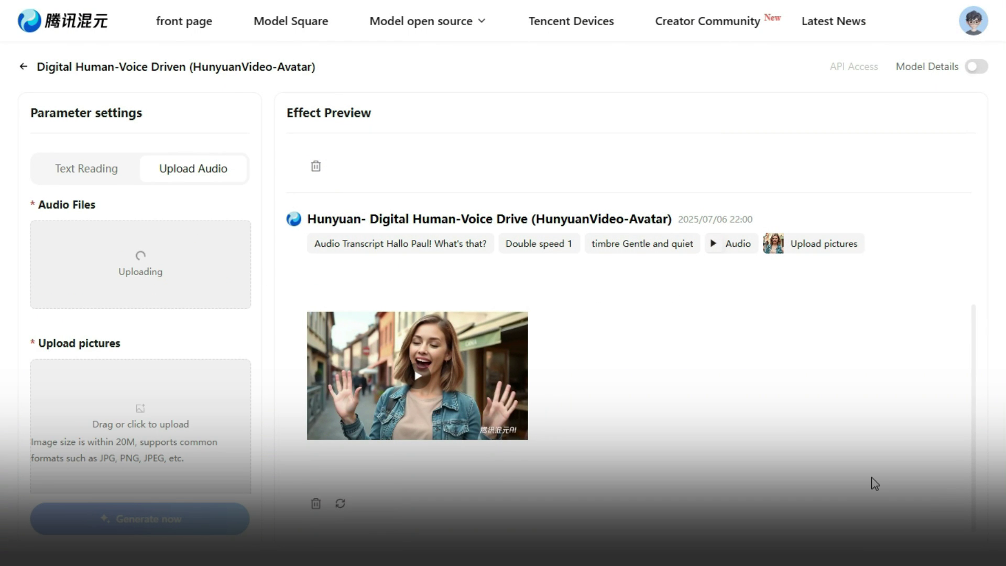
mouse_move(113, 291)
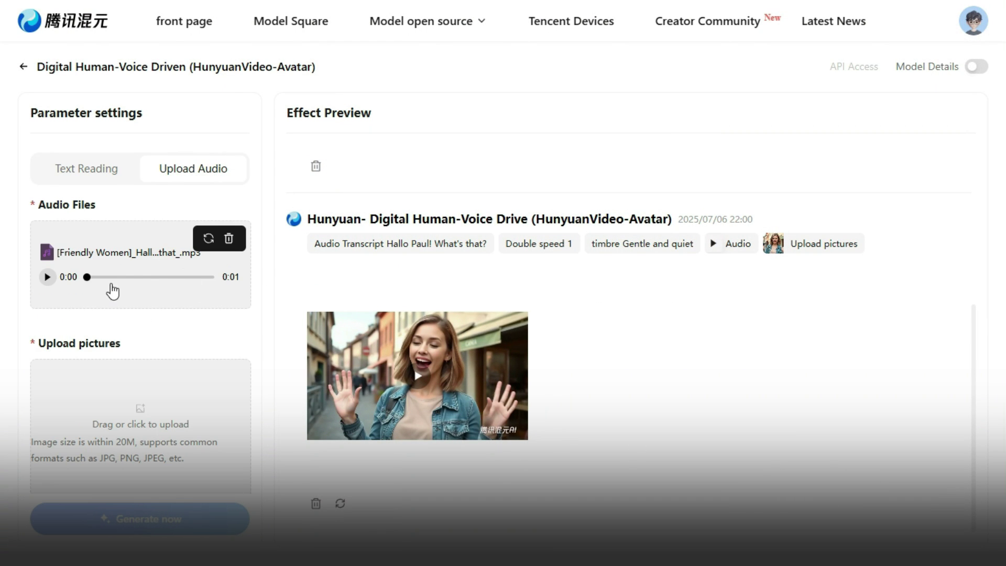
left_click(102, 434)
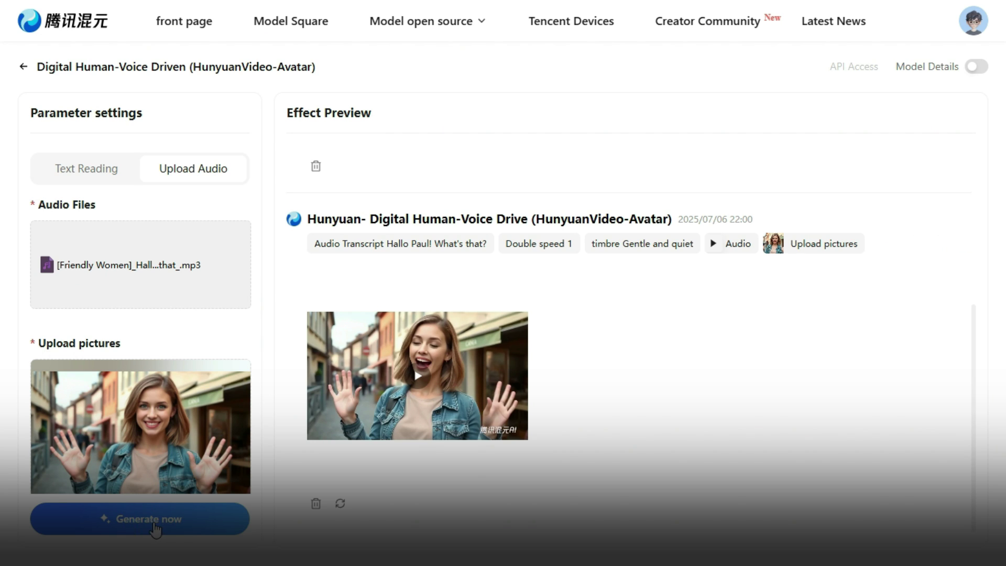
mouse_move(408, 357)
left_click(414, 375)
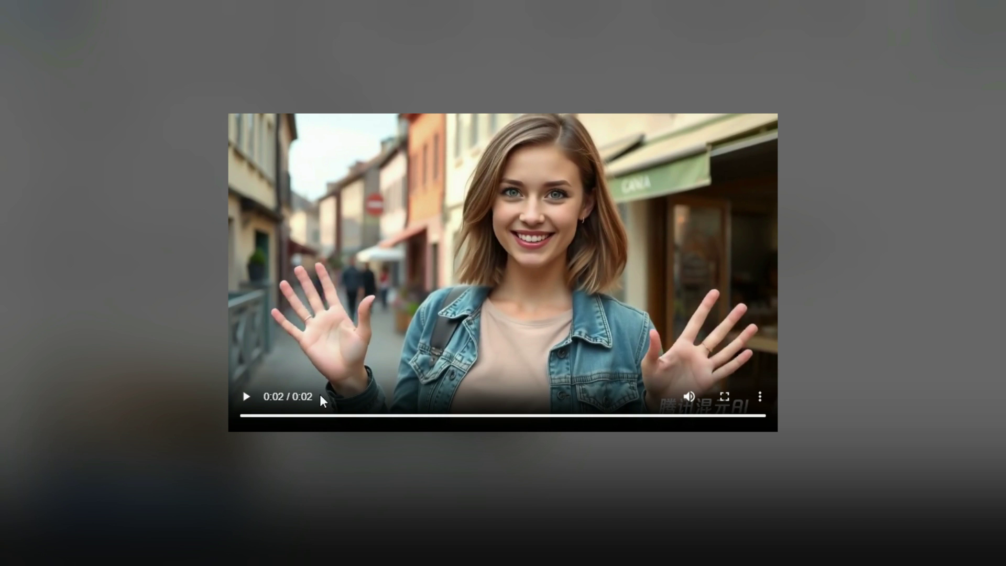
left_click(249, 399)
Close the player, load the SpongeBob SquarePants mp3 as the voice, and start adding a picture.
left_click(789, 429)
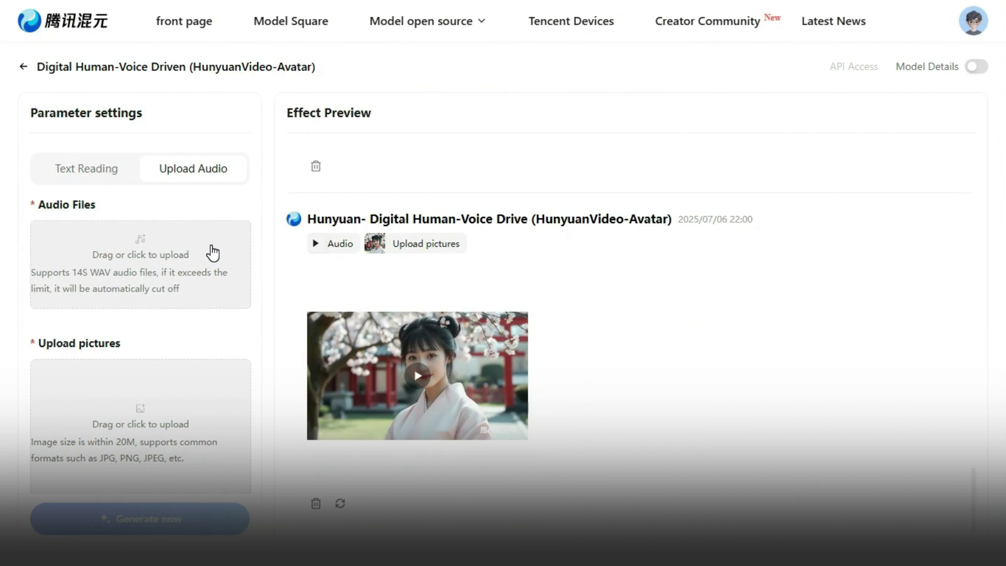
left_click(212, 253)
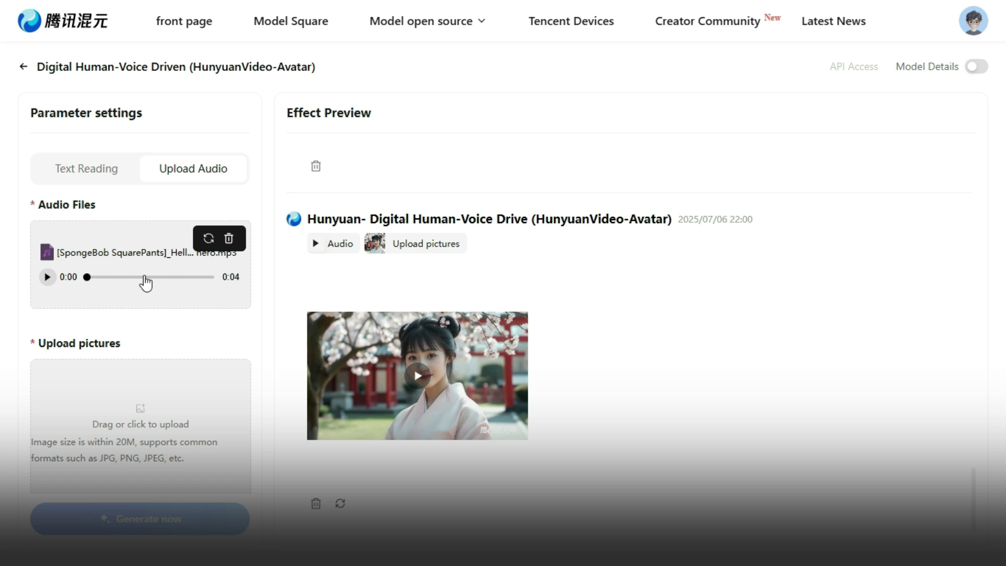
scroll(146, 284, "down", 1)
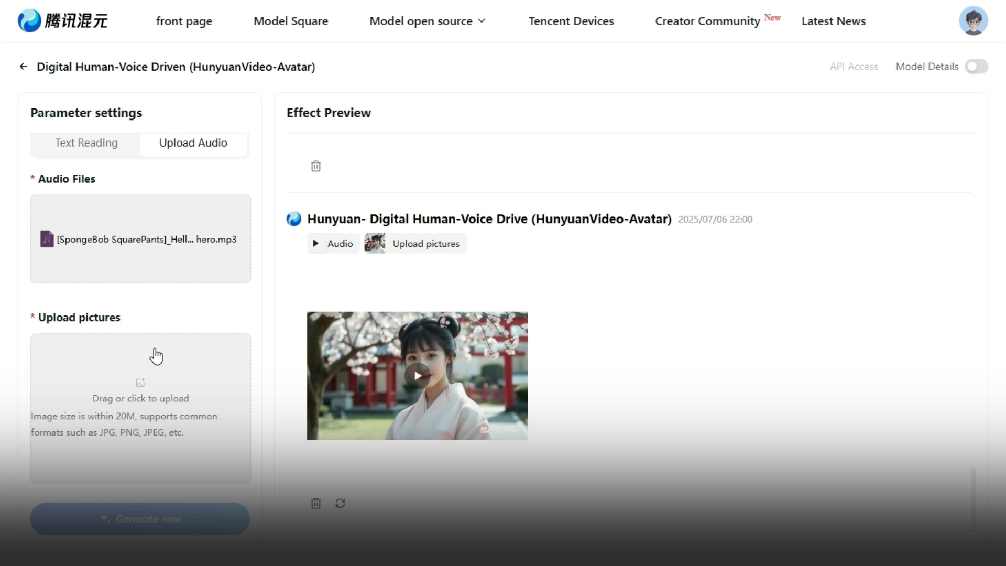
left_click(152, 393)
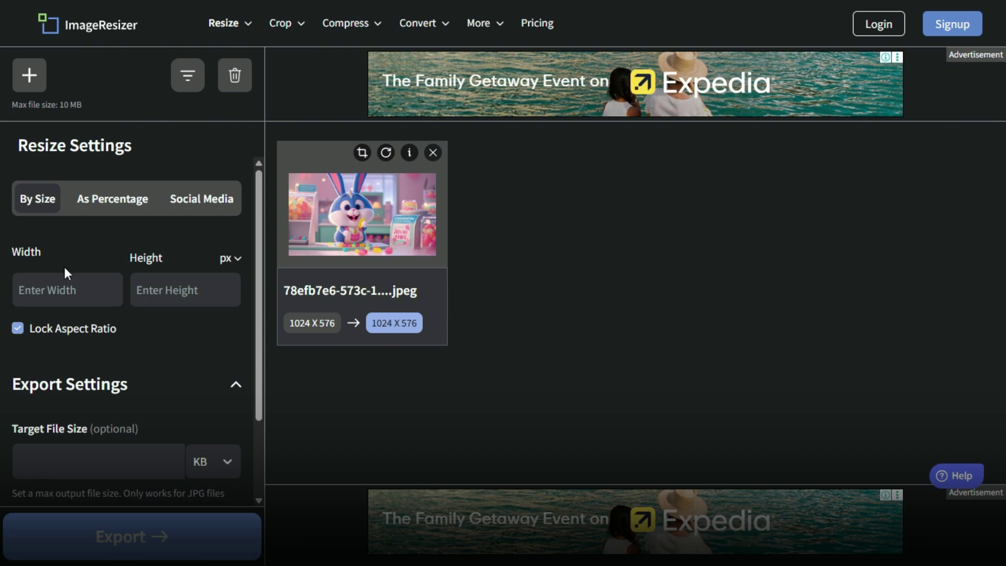
Set the bunny JPEG to width 1280 and height 704 with aspect lock off, then export it.
left_click(33, 297)
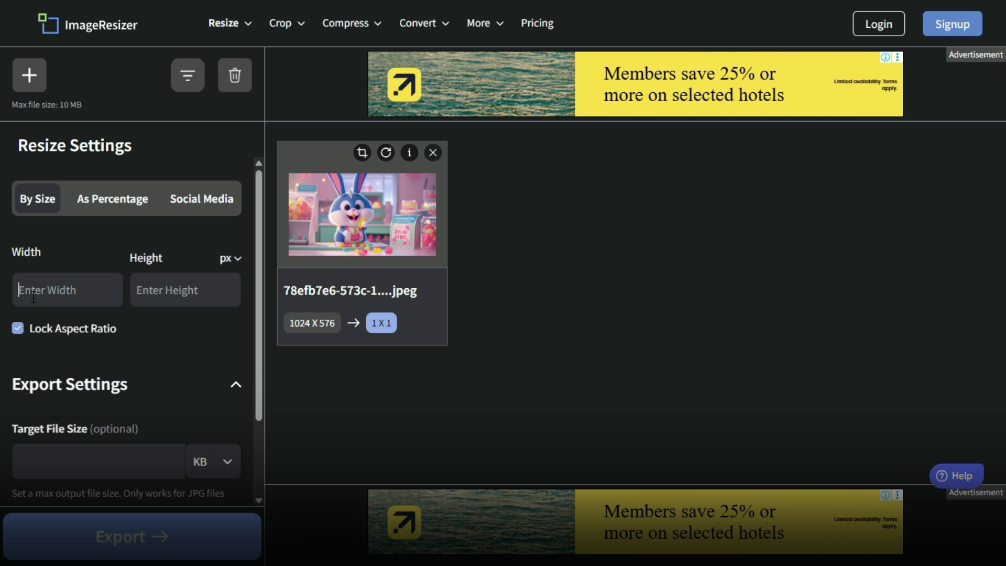
type("1280")
left_click(141, 291)
type("704")
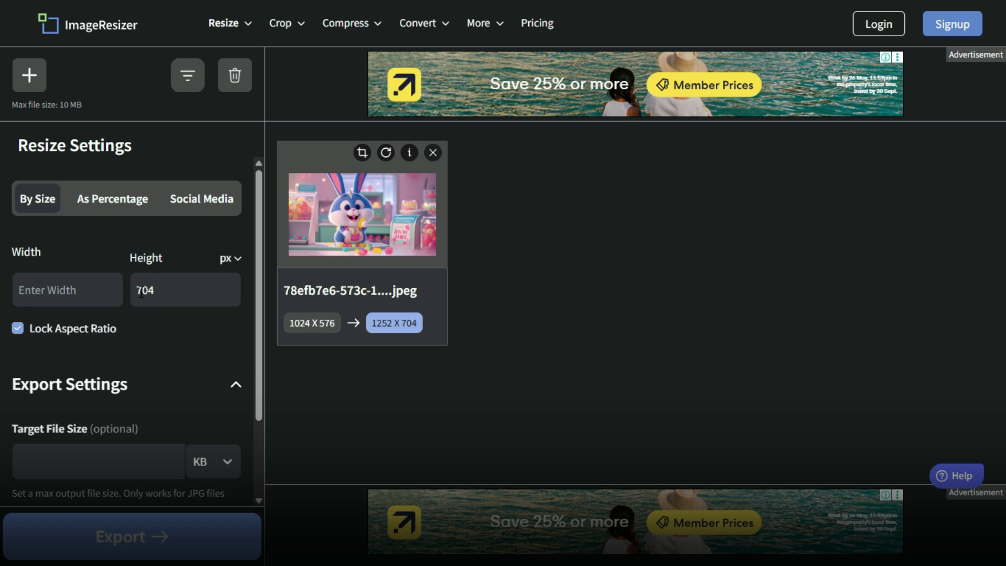
left_click(17, 329)
left_click(46, 293)
type("1280")
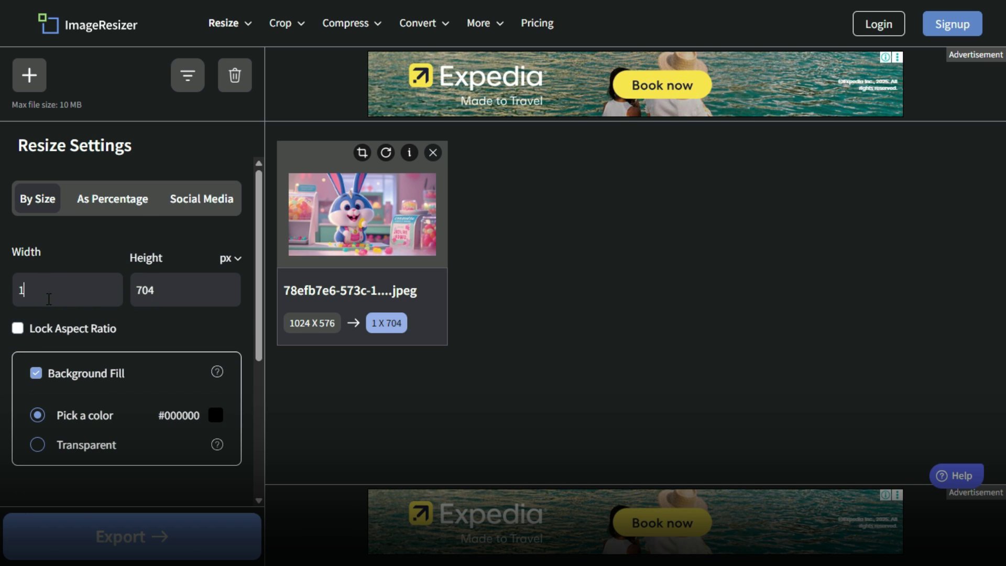
left_click(124, 539)
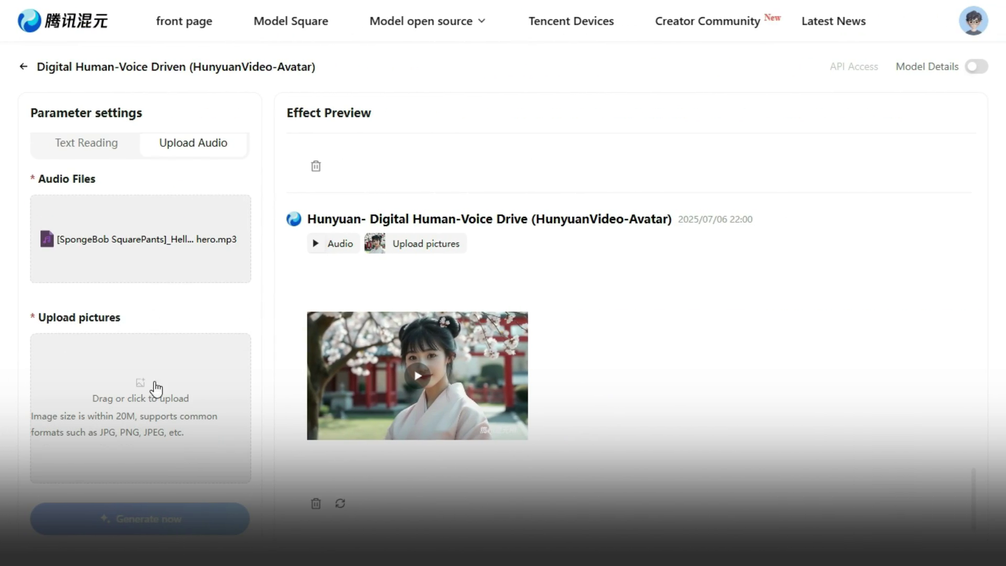
Add the resized bunny picture, generate the 4-second talking-bunny video, play it and download it.
left_click(156, 389)
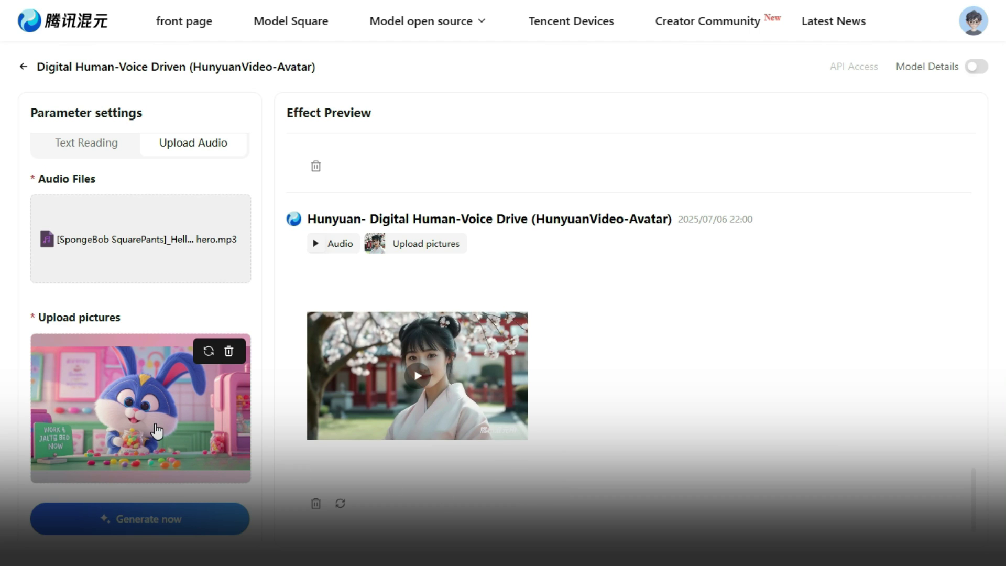
left_click(147, 519)
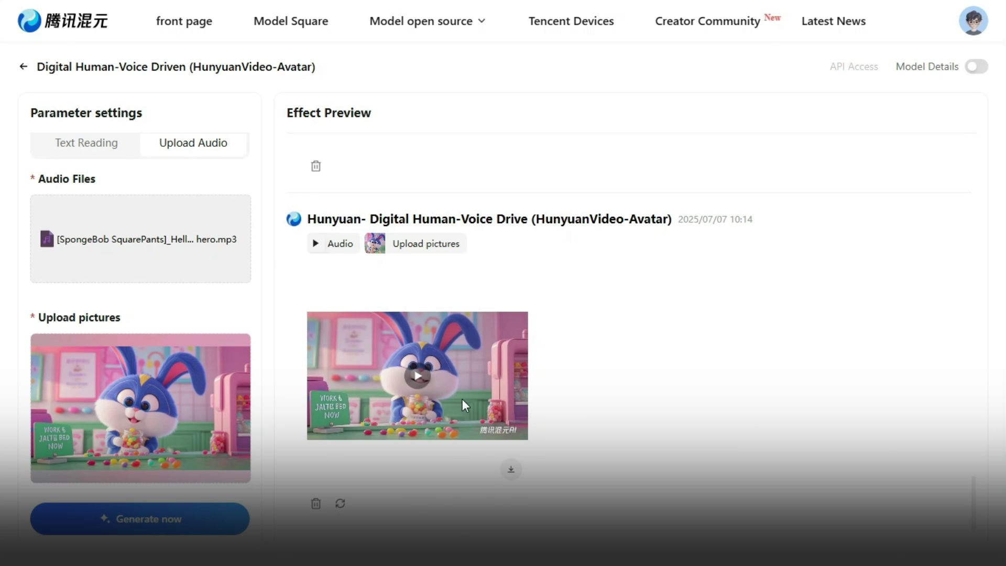
left_click(416, 376)
left_click(243, 397)
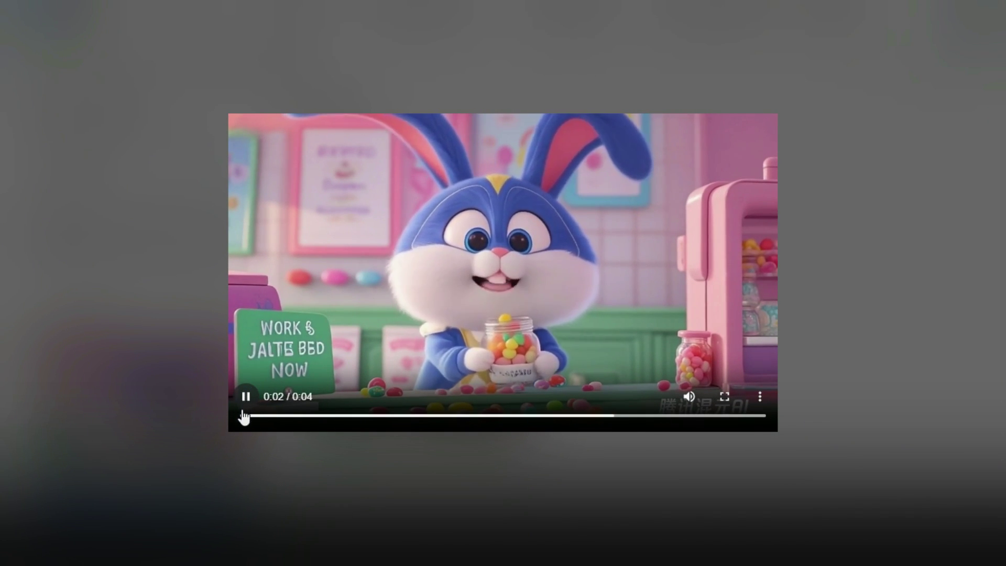
left_click(243, 415)
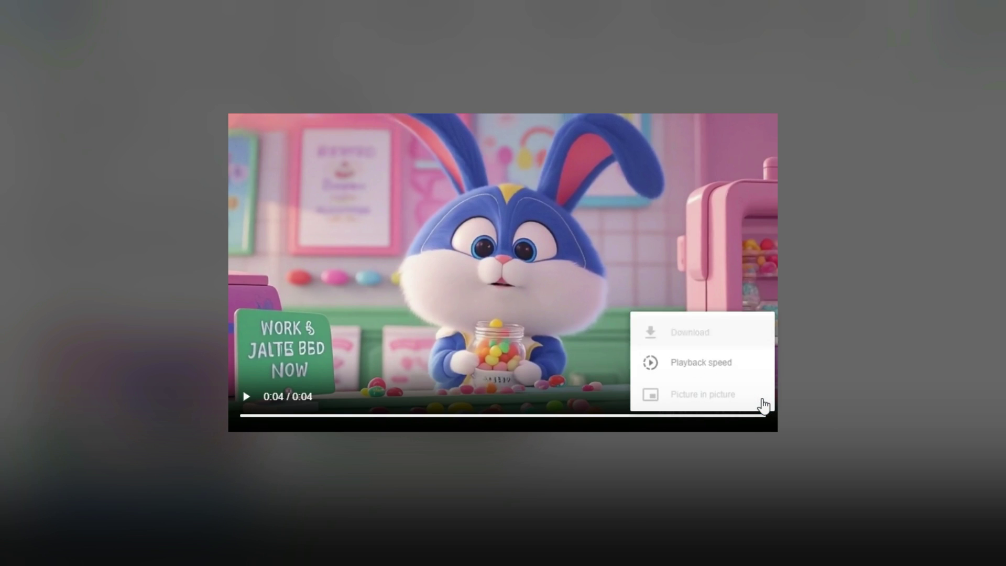
left_click(695, 340)
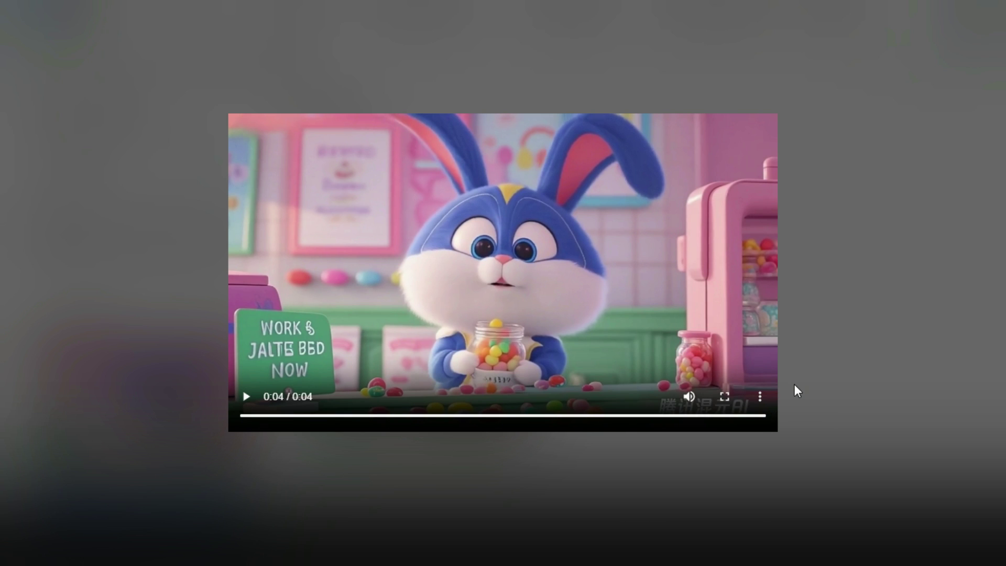
left_click(247, 396)
Upload fremcj.mp3 and the woman's portrait, then play the 13-second sunlit-field talking clip.
left_click(279, 462)
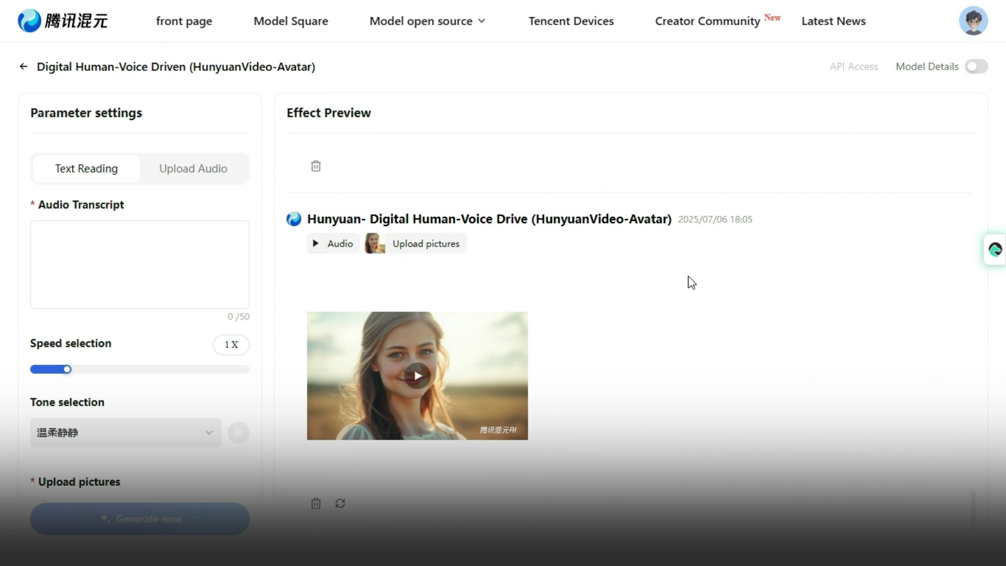
left_click(202, 186)
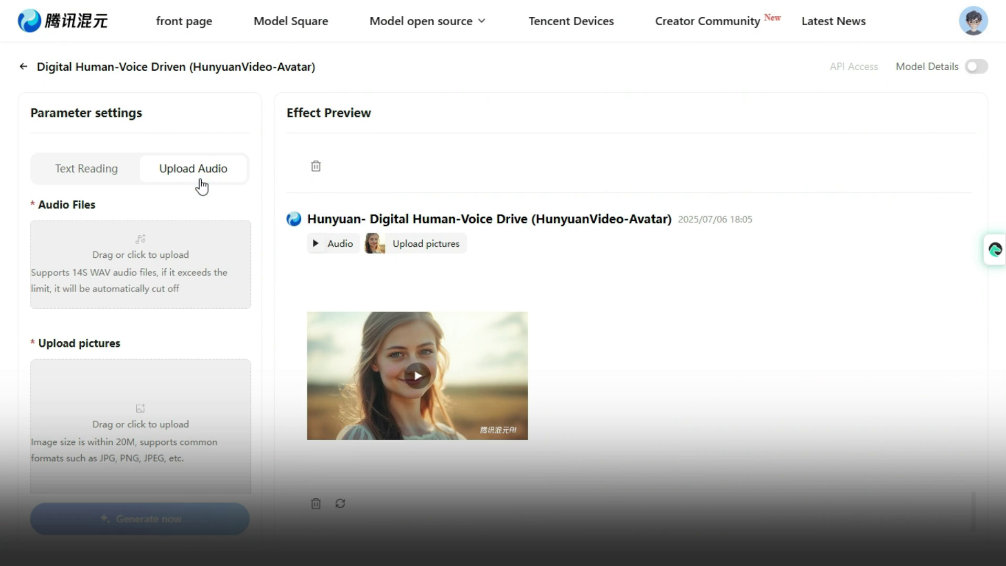
left_click(206, 287)
left_click(173, 387)
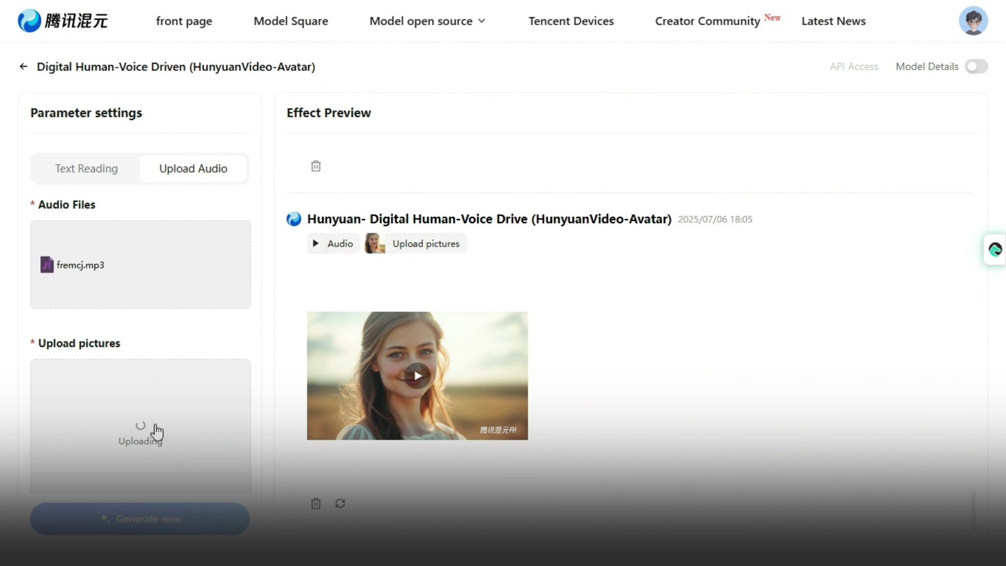
left_click(423, 392)
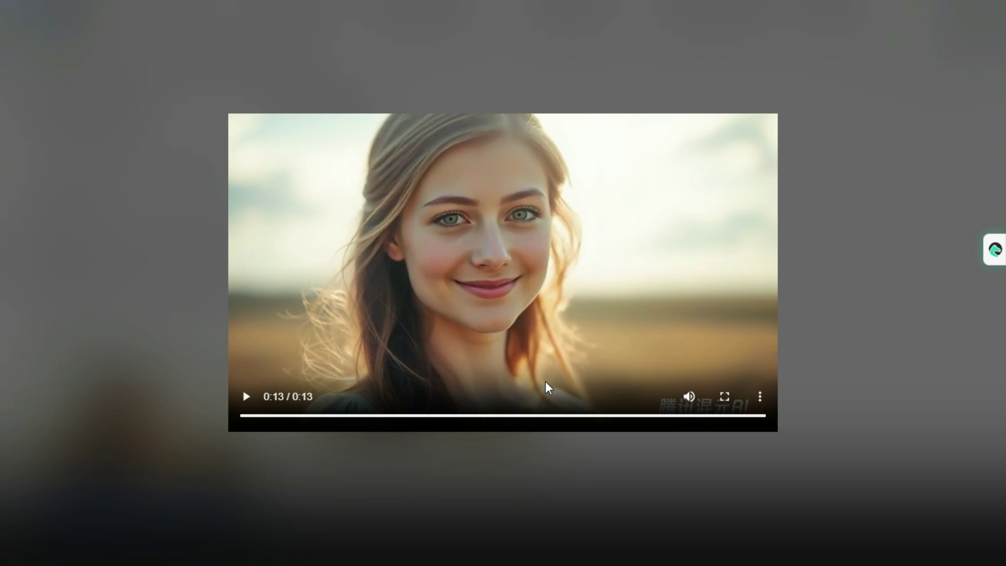
Reopen and replay the 13-second sunlit-field woman clip, then close the player.
left_click(831, 408)
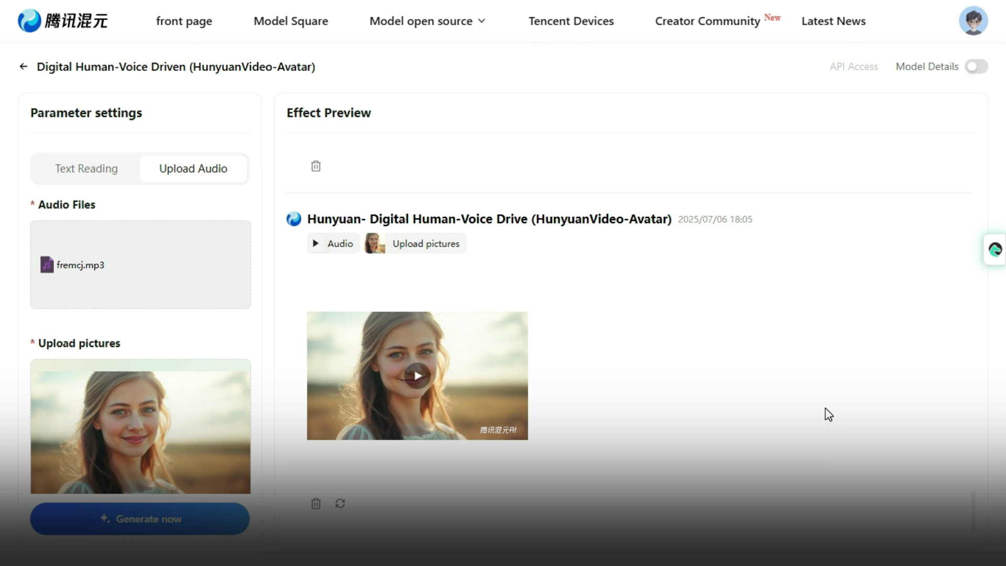
left_click(409, 383)
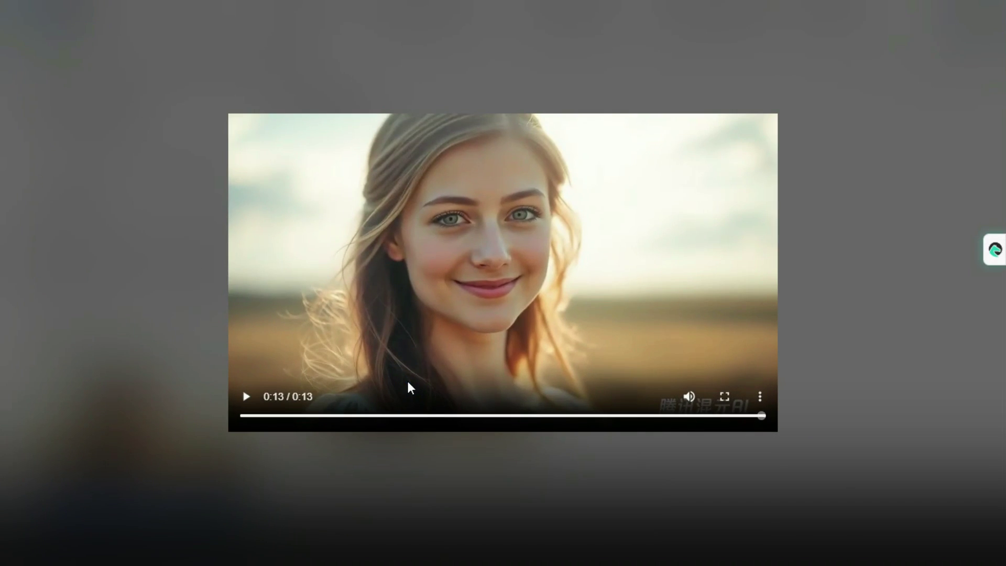
left_click(242, 401)
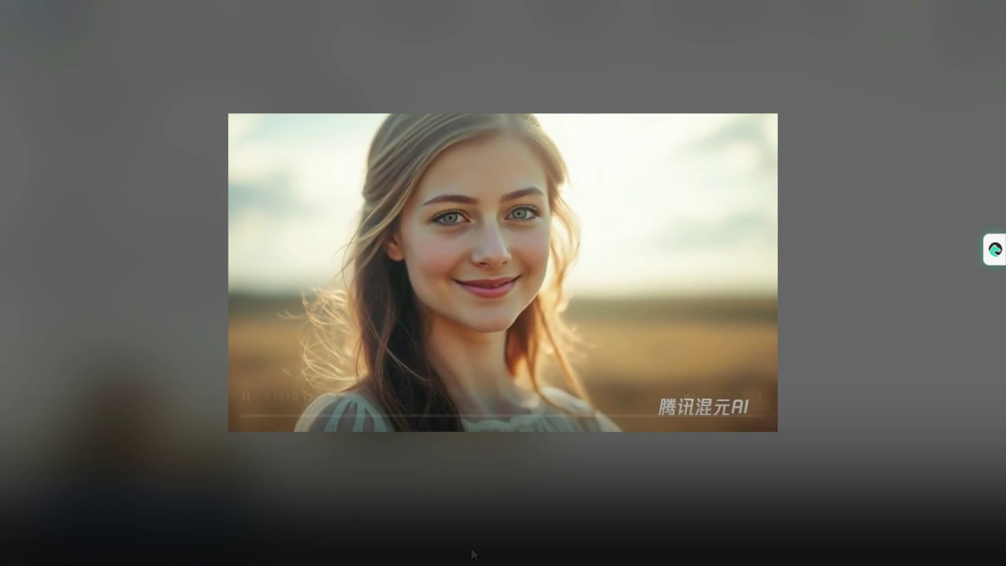
left_click(515, 521)
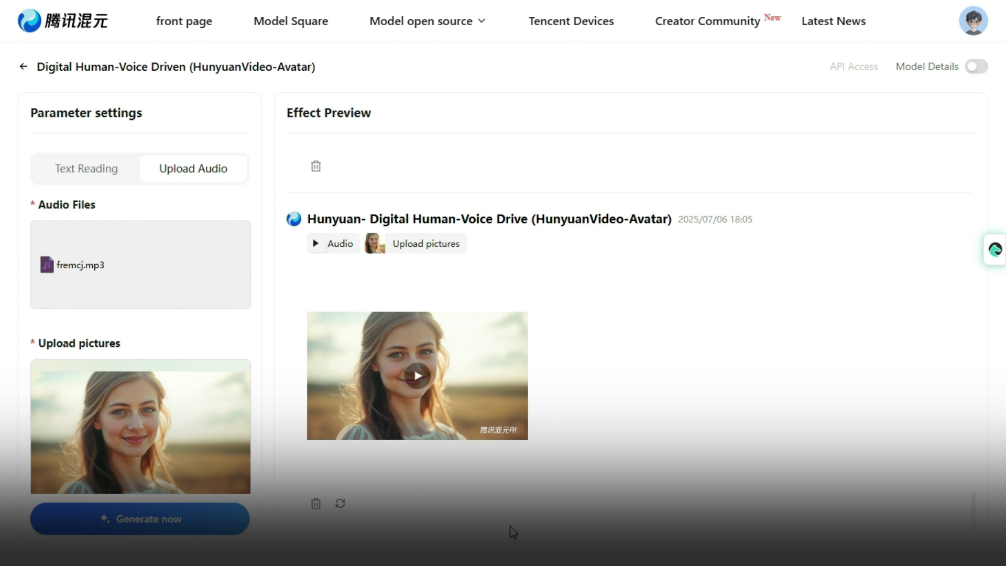
Replace the audio with japanese1.mp3 for the cherry-blossom girl's talking video.
left_click(207, 212)
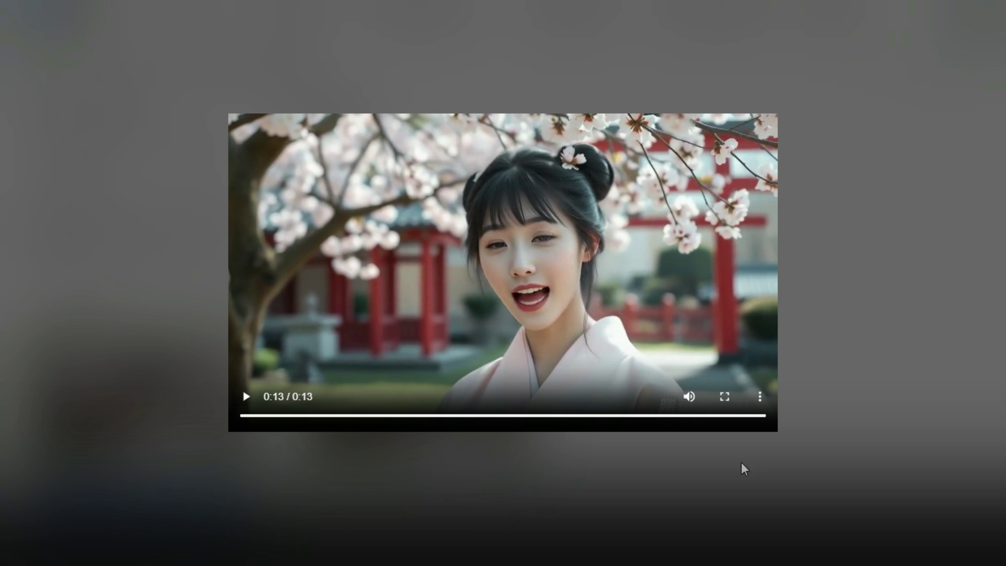
Replay the cherry-blossom shrine clip, then close its video player.
left_click(247, 400)
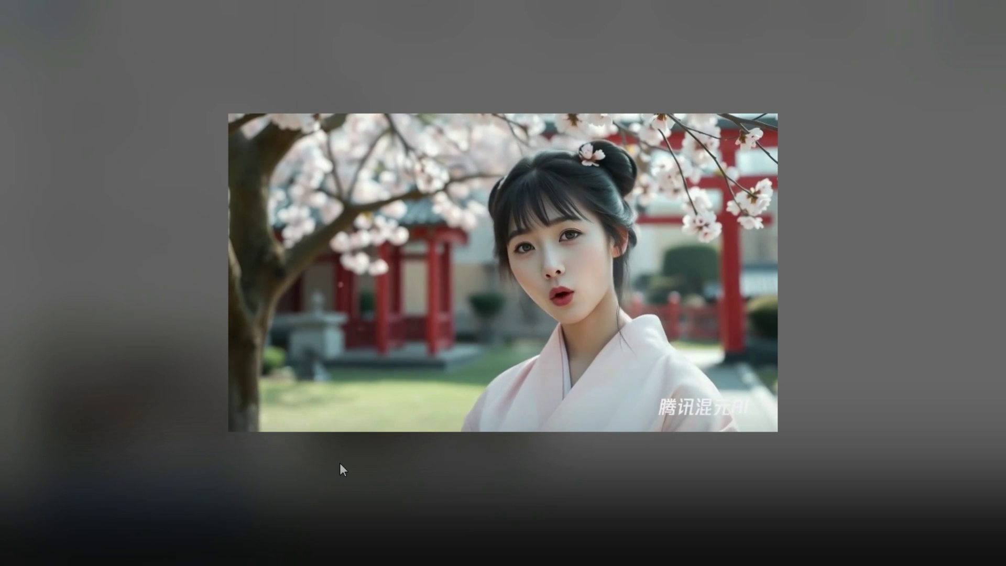
left_click(339, 463)
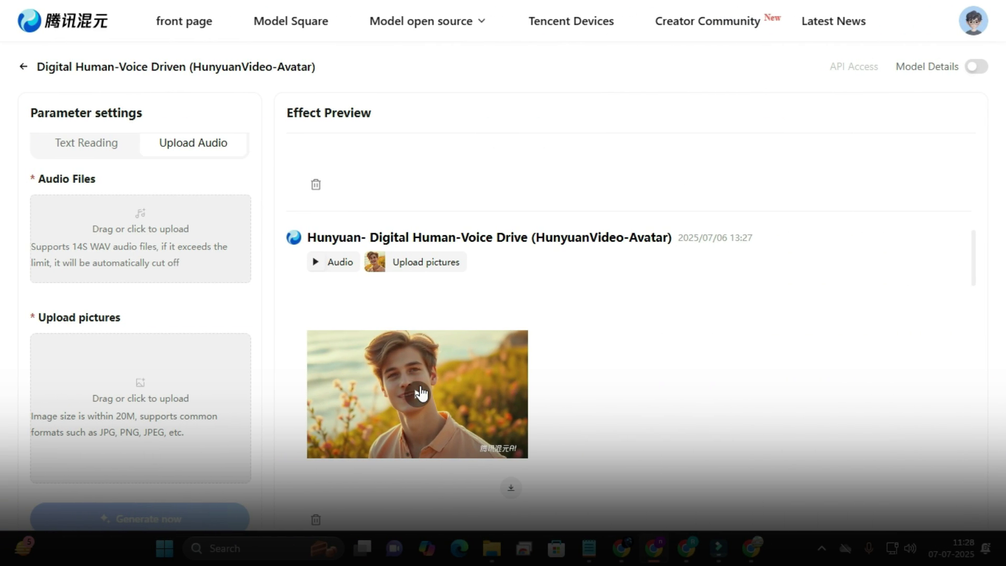
Play the young man's flower-field avatar video, then close the player.
left_click(418, 394)
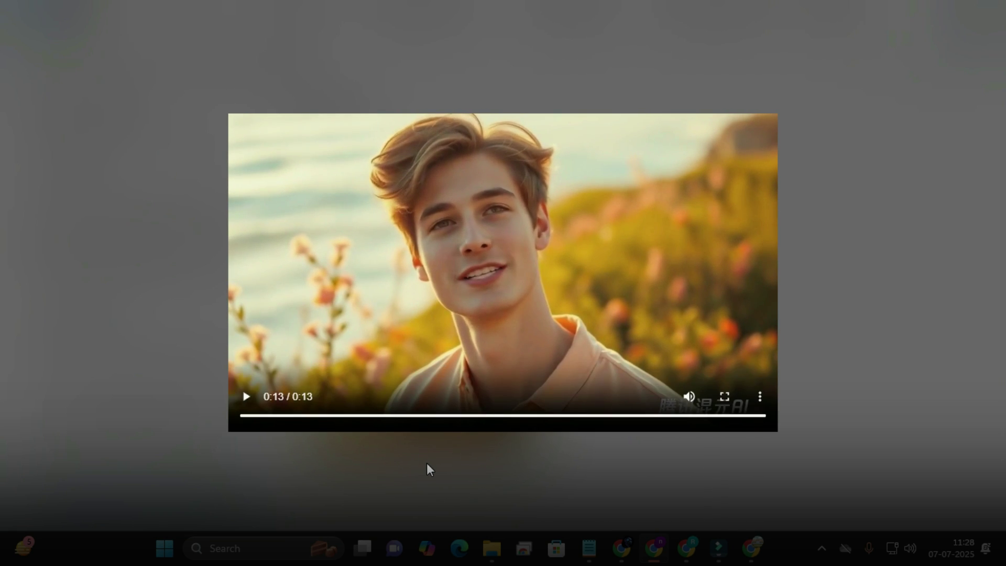
left_click(427, 464)
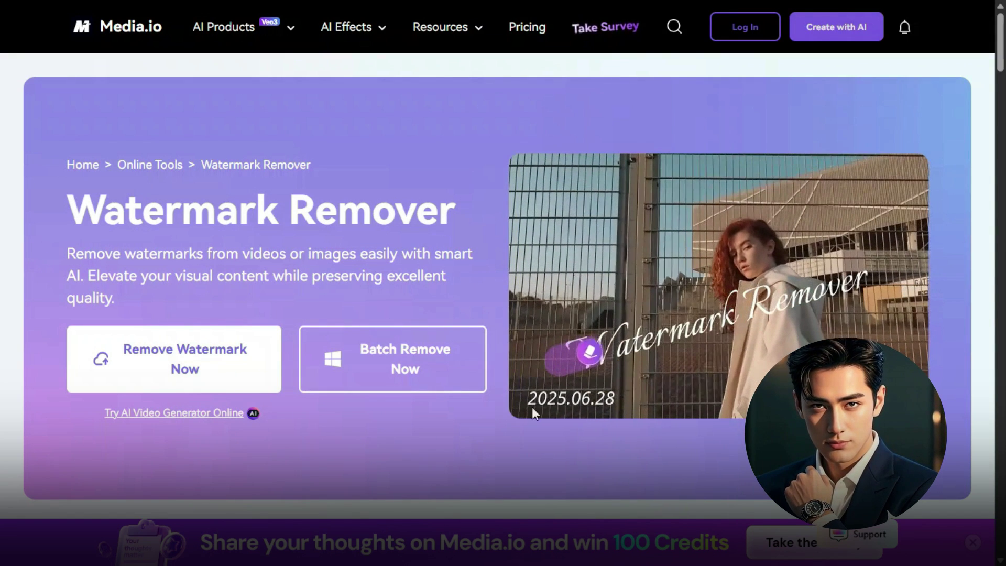
Go from Media.io's Watermark Remover via Remove Watermark Now to the AniEraser remover.
left_click(172, 370)
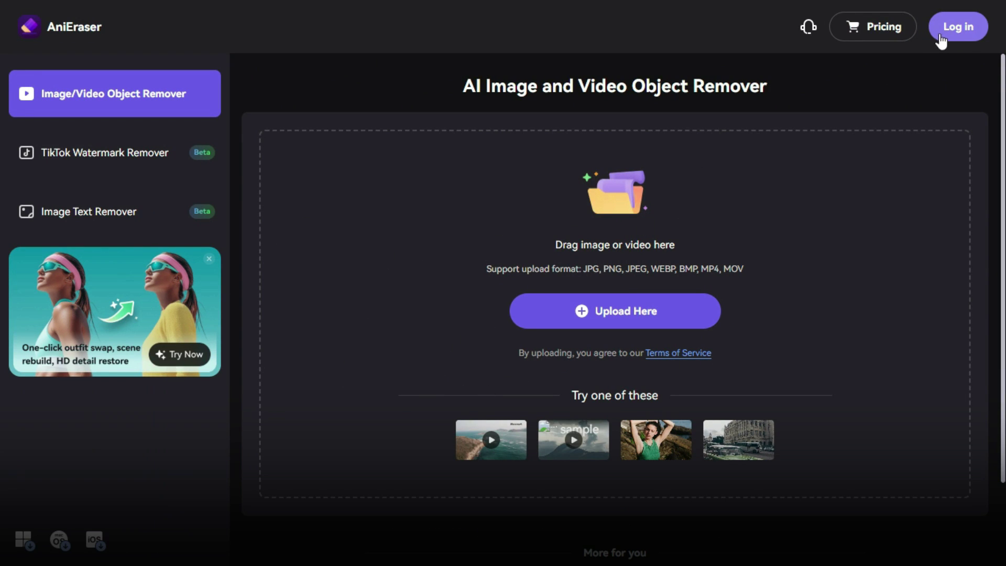
Sign in, upload the guzheng video, and erase its watermark using a 59px brush.
left_click(962, 35)
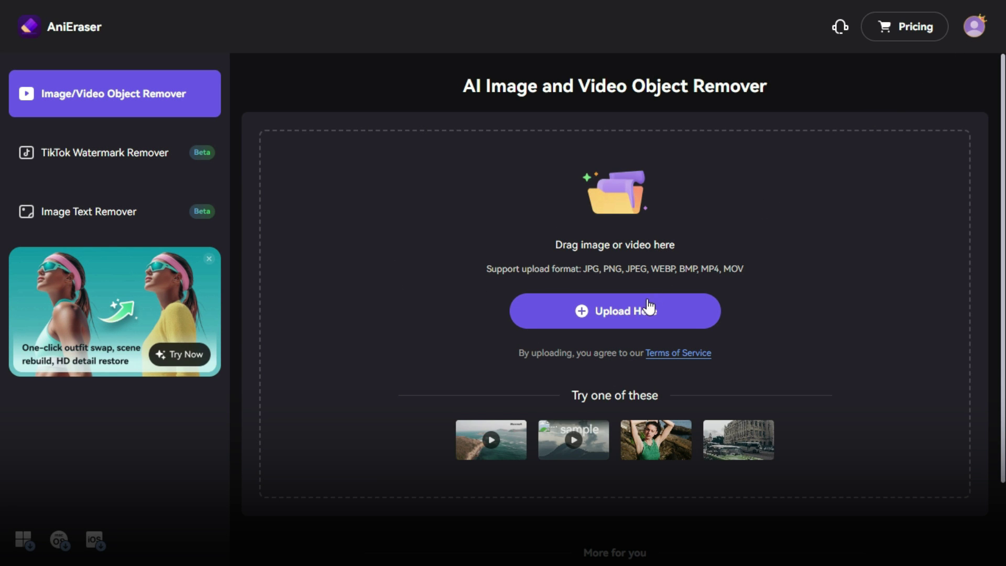
left_click(617, 314)
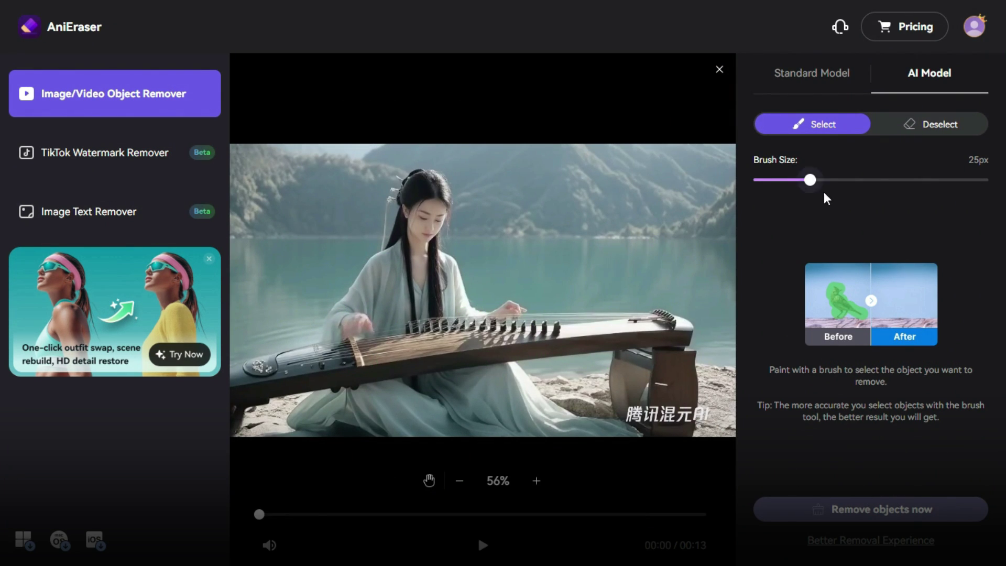
left_click_drag(812, 181, 892, 181)
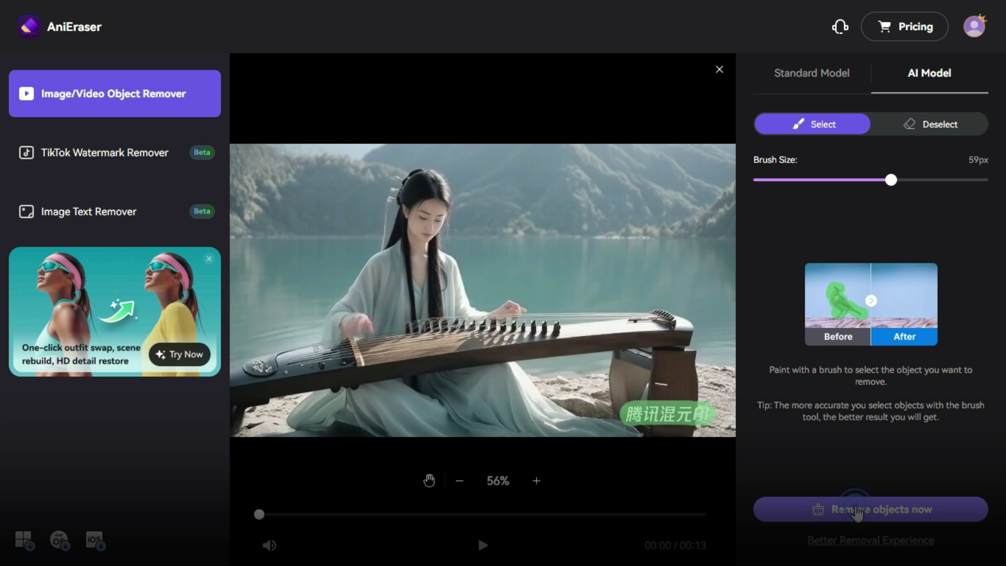
left_click(857, 511)
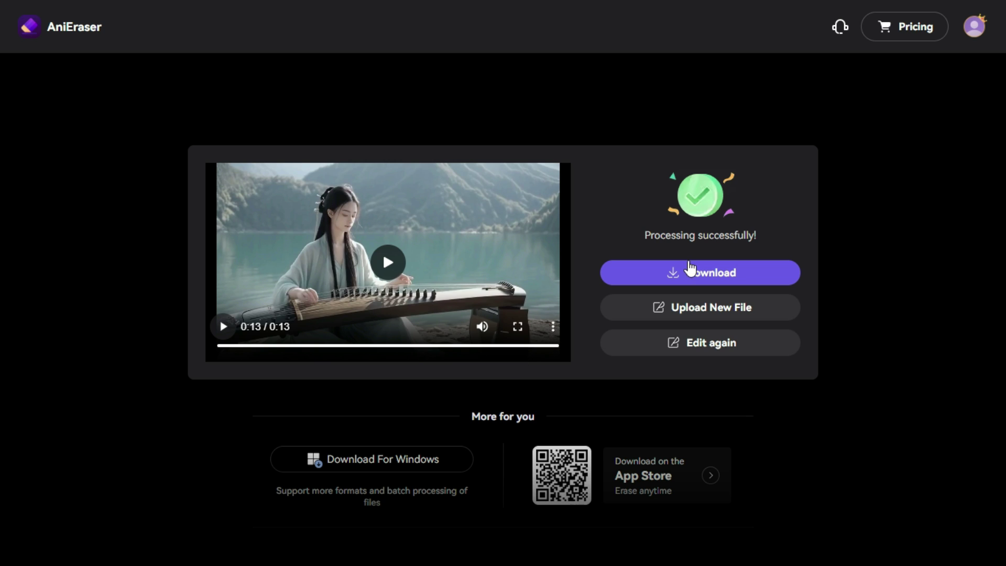
Download the watermark-free clip and scroll the HunyuanVideo-Avatar README down to Requirements.
left_click(727, 284)
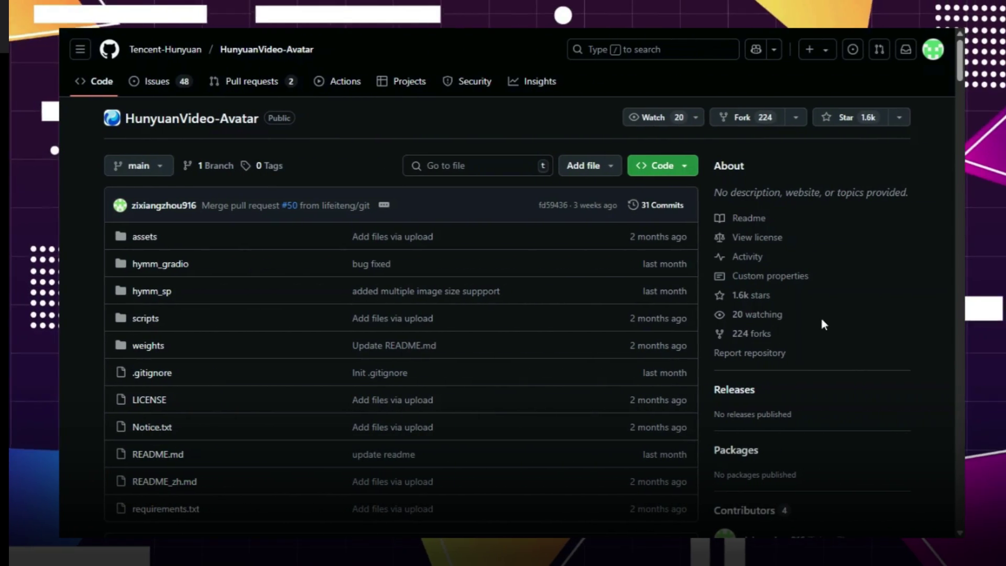
scroll(828, 293, "down", 5)
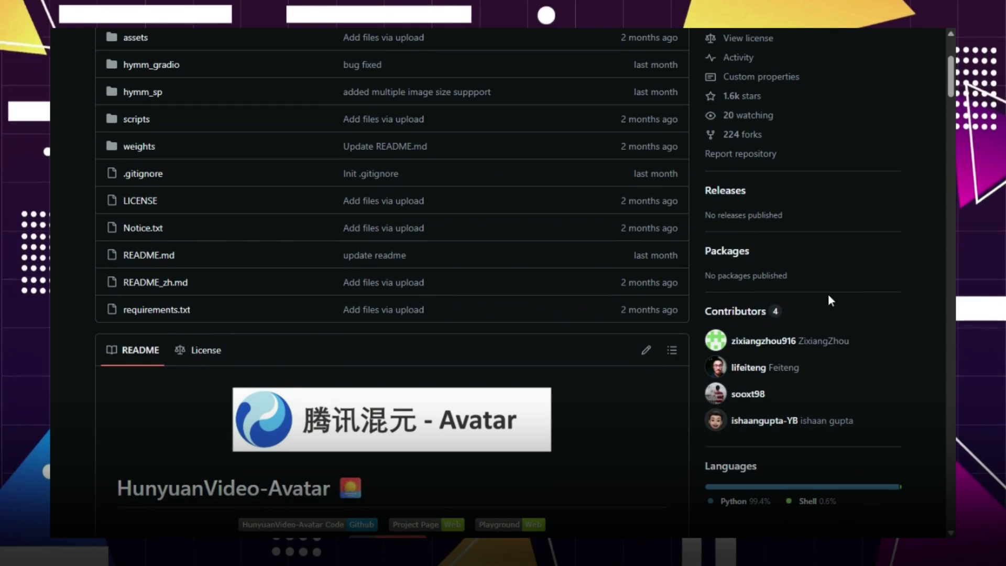
scroll(829, 300, "down", 4)
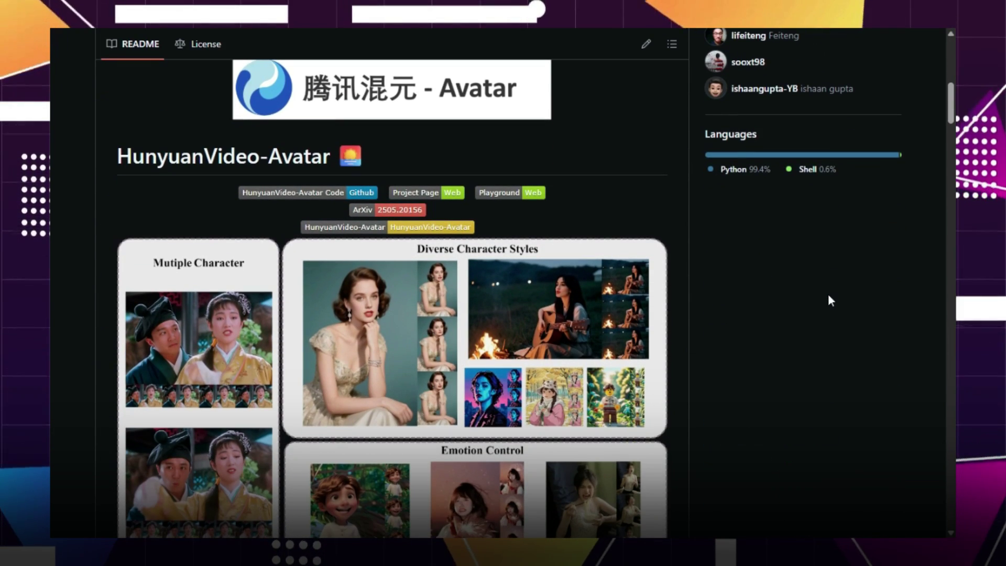
scroll(829, 300, "down", 5)
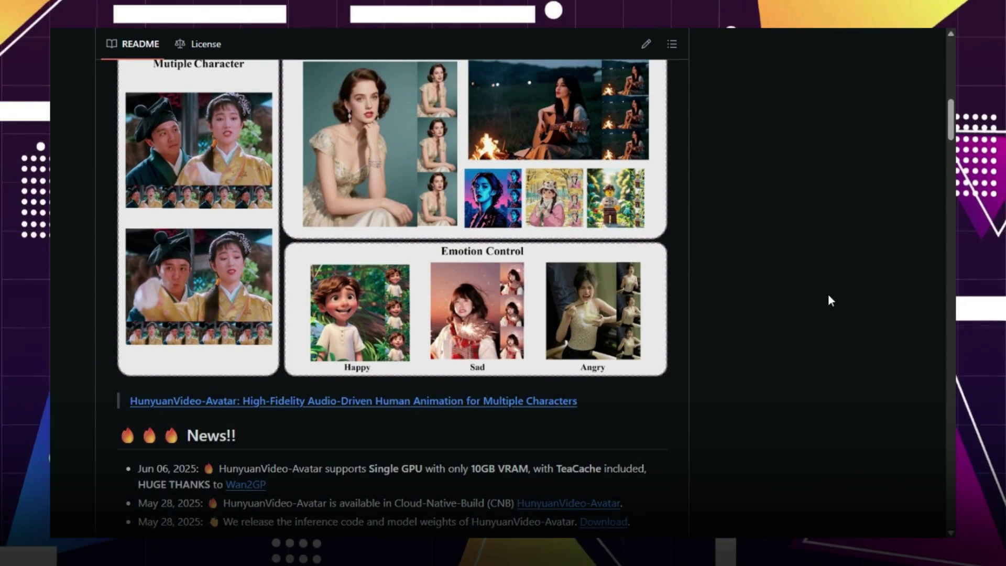
scroll(830, 300, "down", 5)
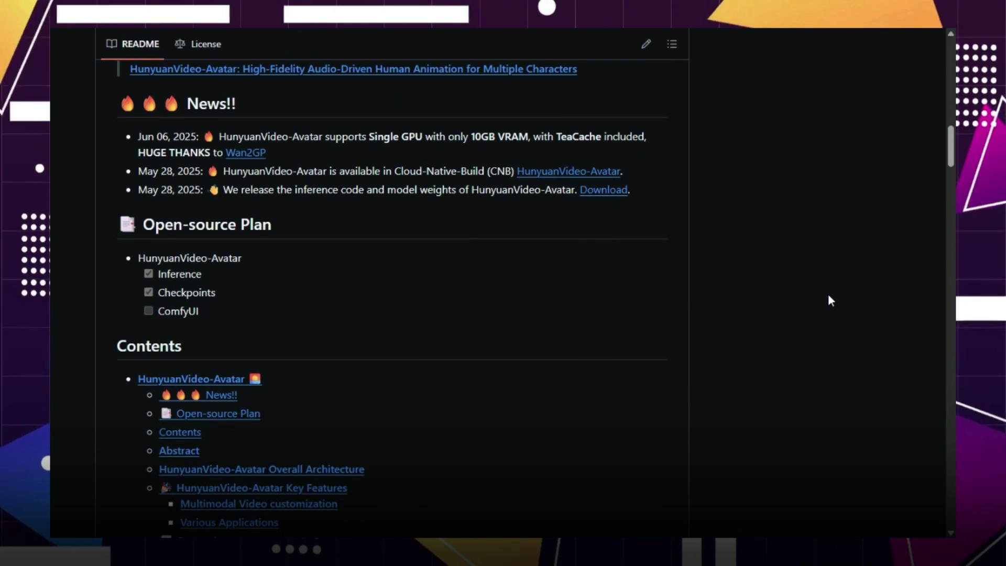
scroll(829, 300, "down", 1)
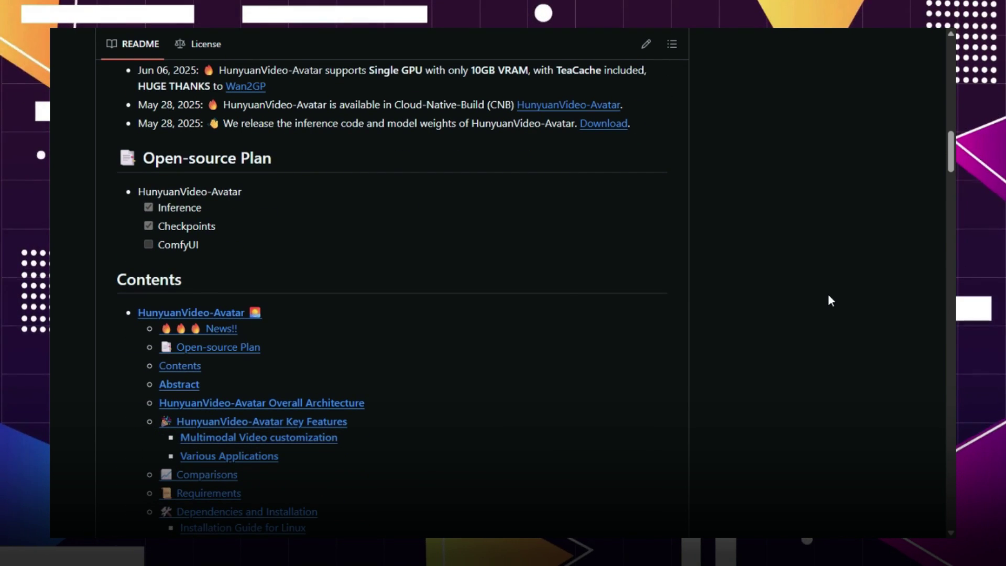
scroll(828, 296, "down", 1)
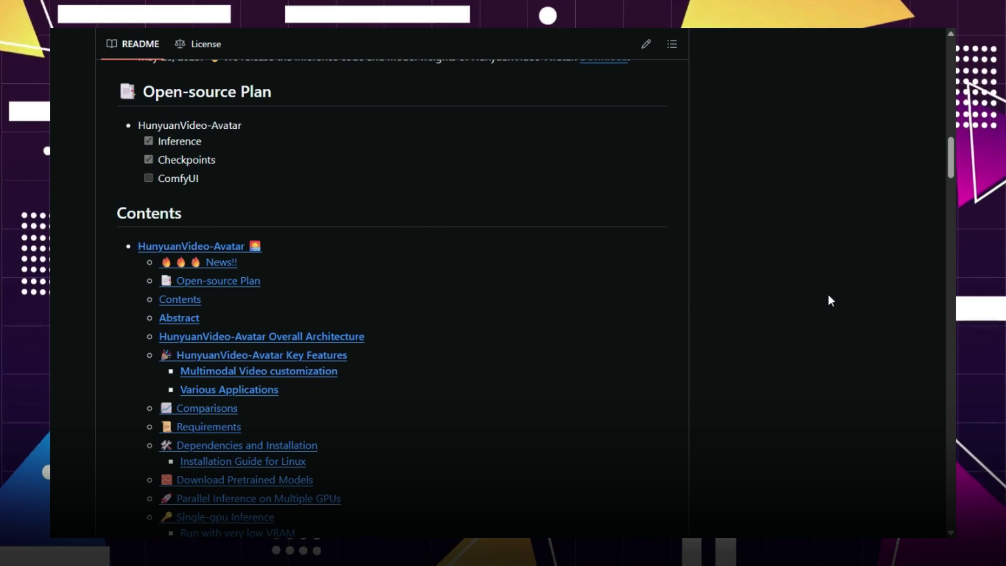
scroll(829, 297, "down", 2)
scroll(829, 299, "down", 6)
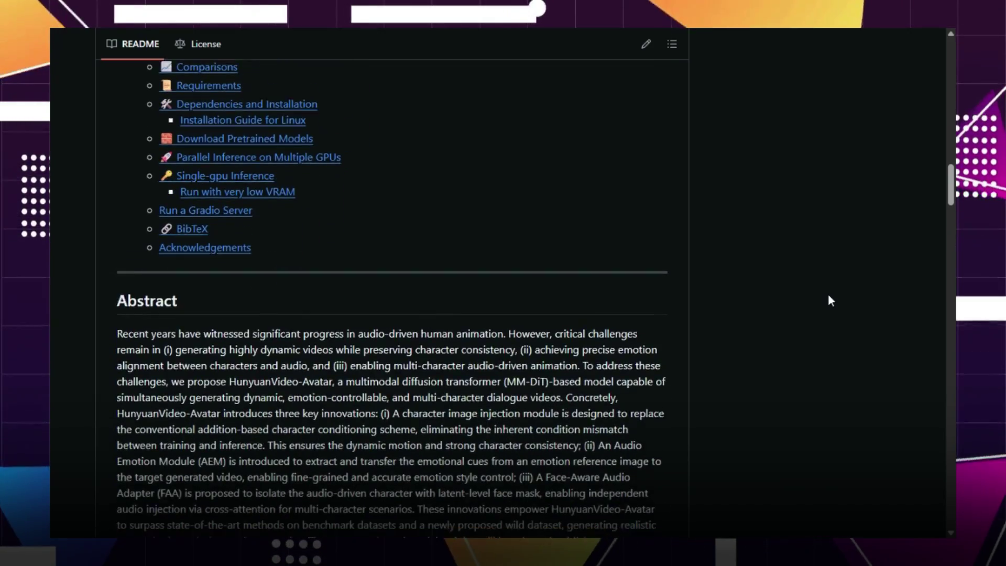
scroll(829, 300, "down", 7)
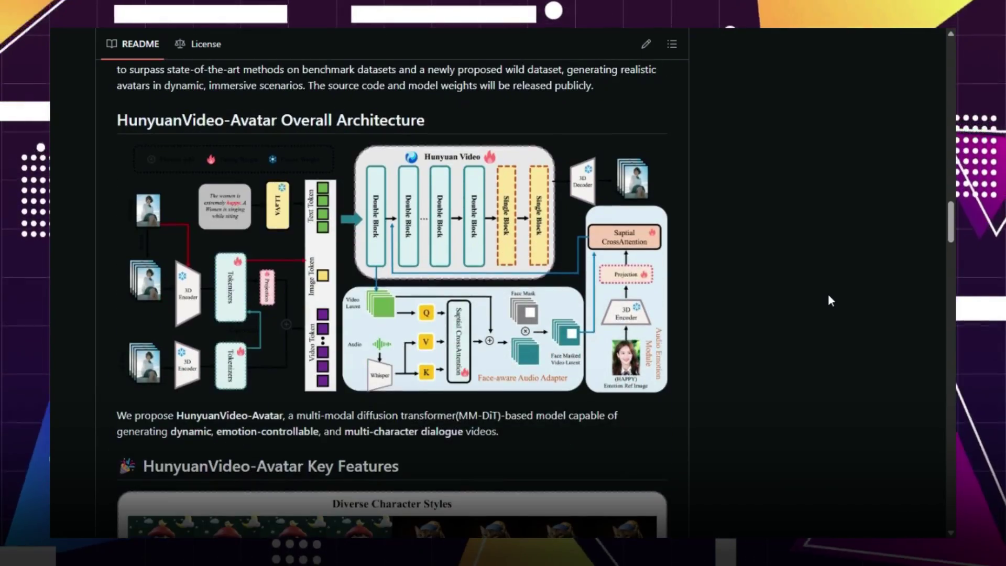
scroll(830, 300, "down", 8)
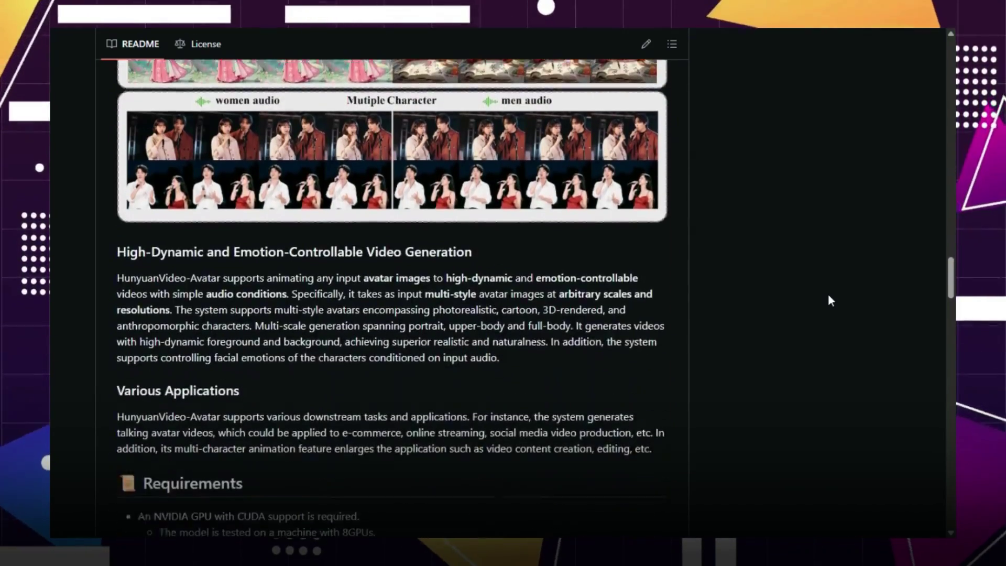
scroll(829, 300, "down", 5)
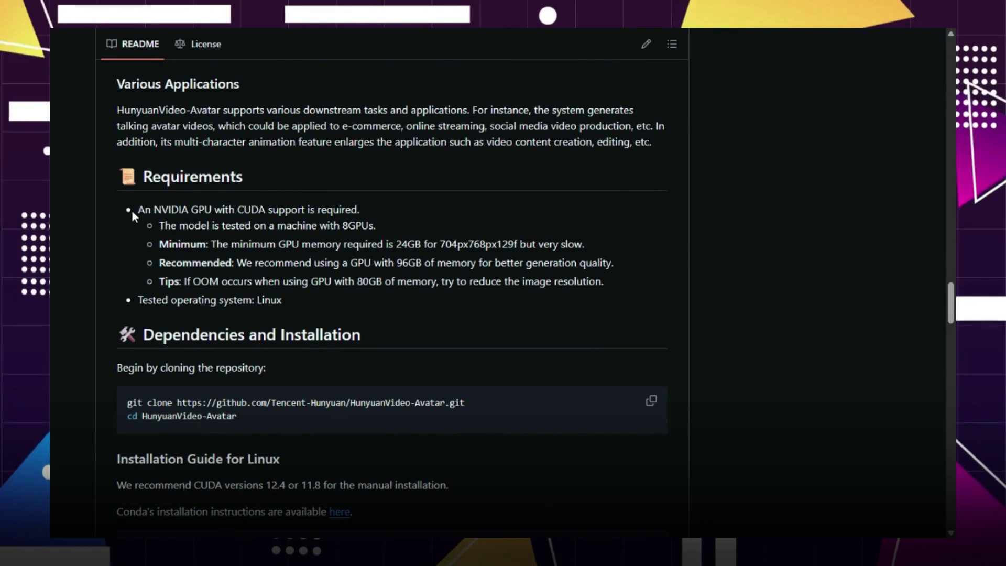
Highlight the GPU memory requirements: 24GB minimum and 96GB recommended.
left_click_drag(138, 209, 352, 301)
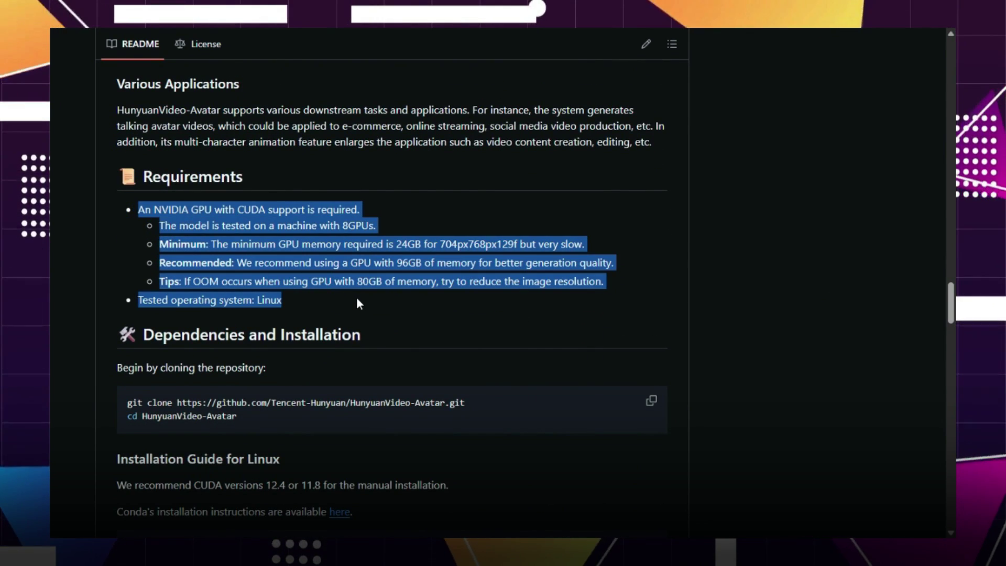
left_click(357, 299)
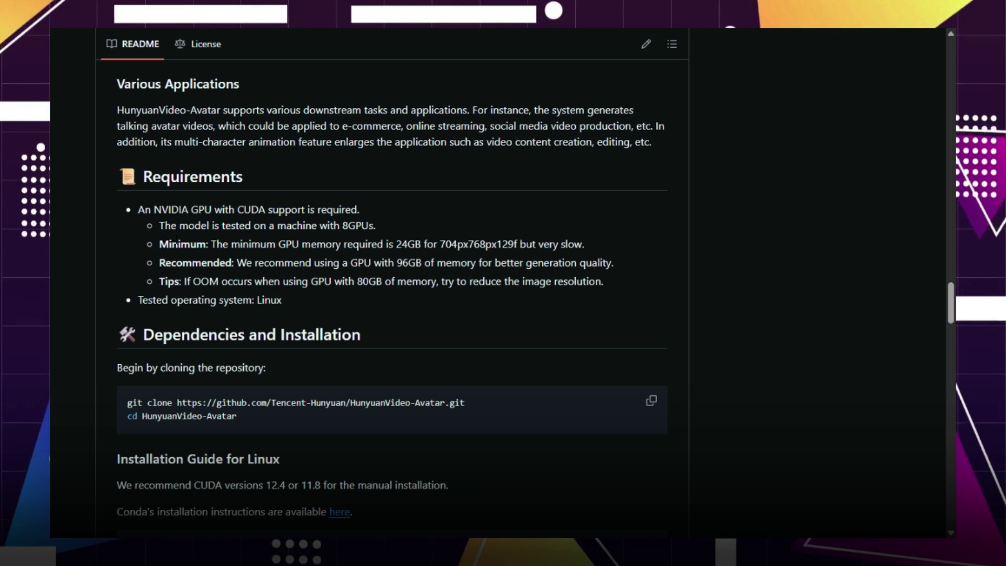
left_click_drag(158, 243, 617, 287)
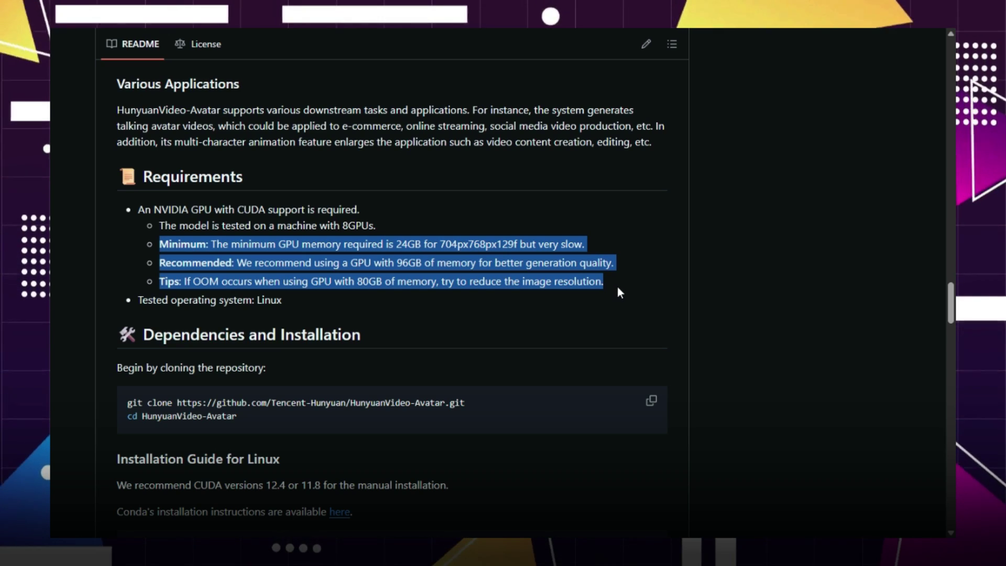
Scroll the Wan2GP README through Latest Updates to its Quick Start and Installation sections.
left_click(617, 287)
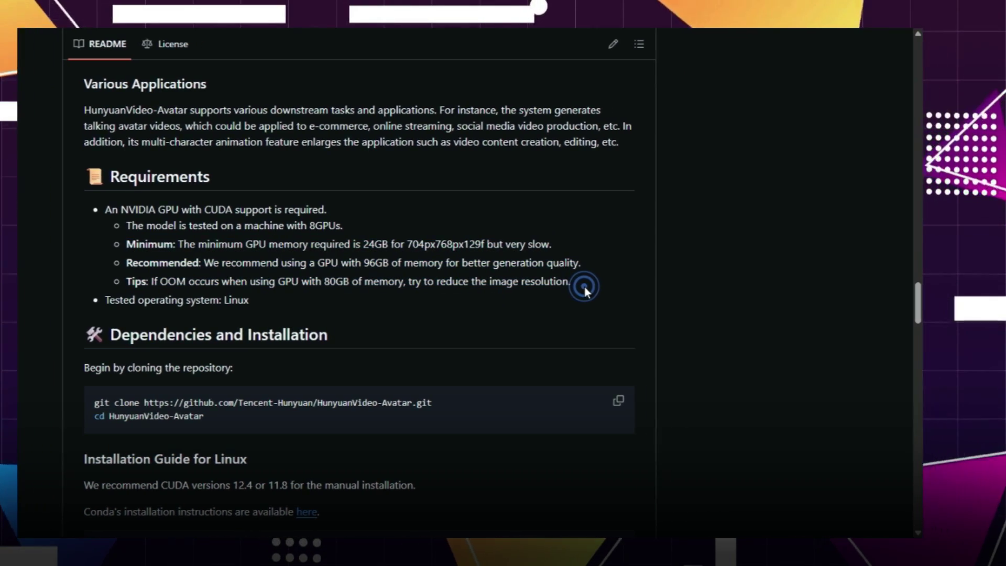
scroll(807, 259, "down", 20)
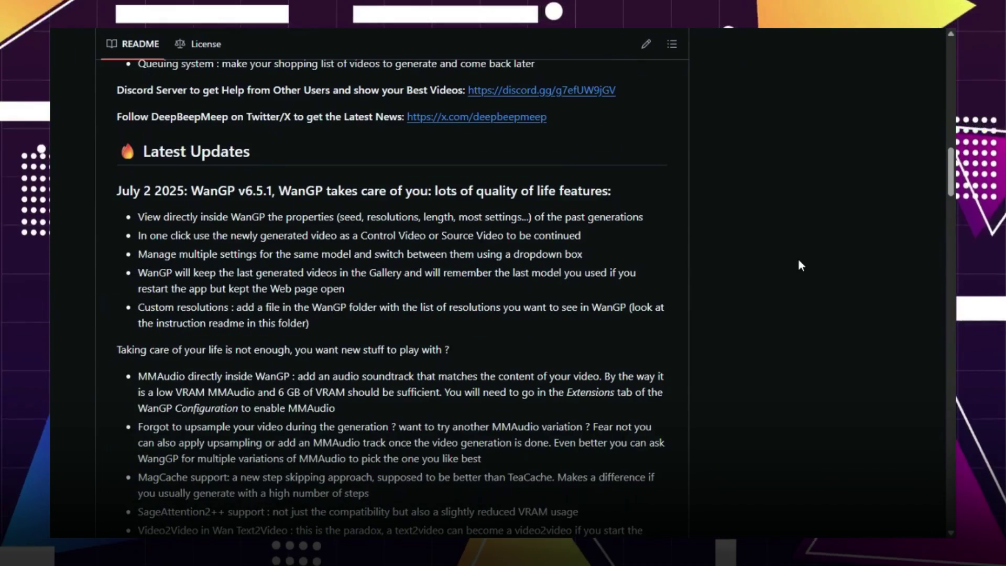
scroll(798, 261, "down", 15)
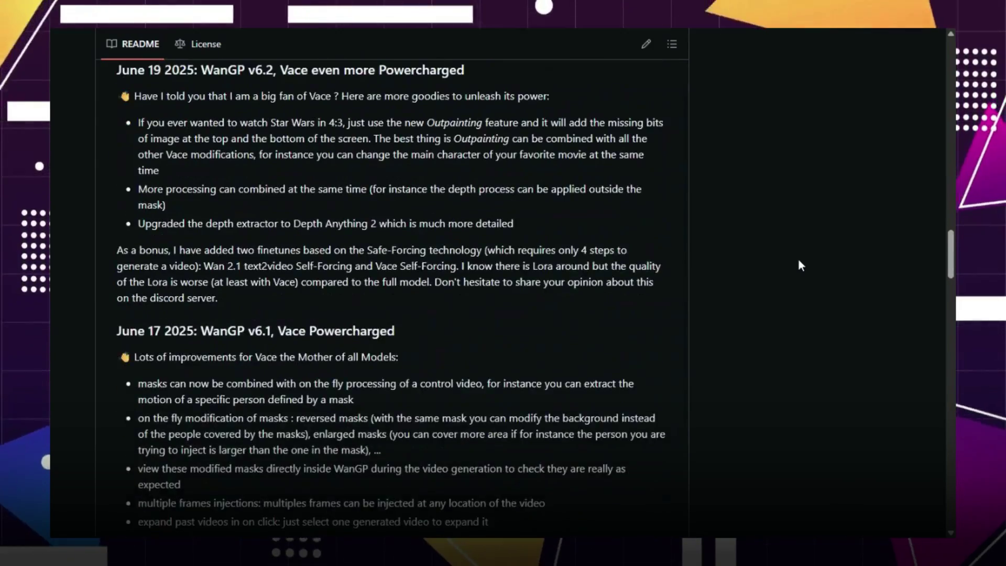
scroll(799, 261, "down", 15)
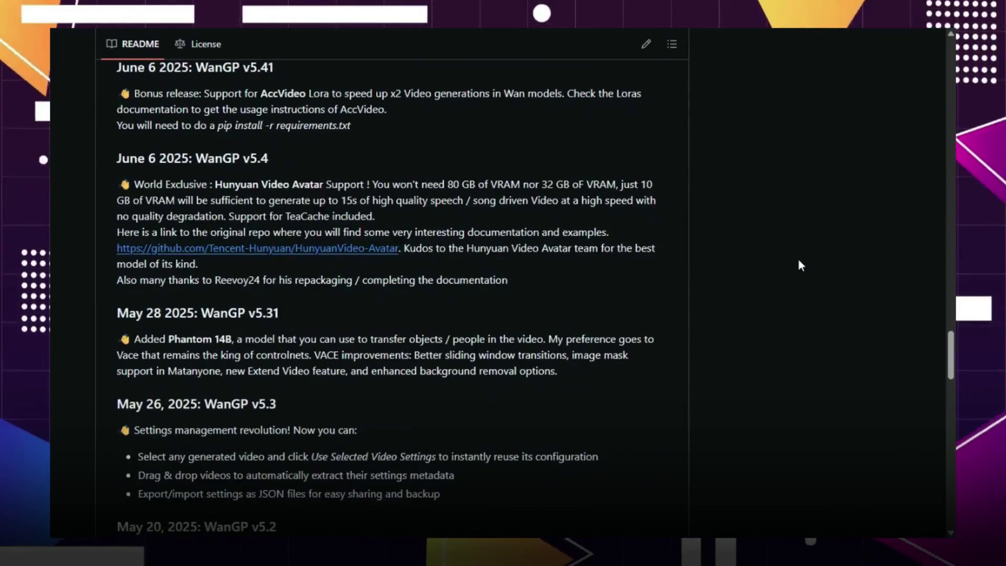
scroll(798, 259, "down", 10)
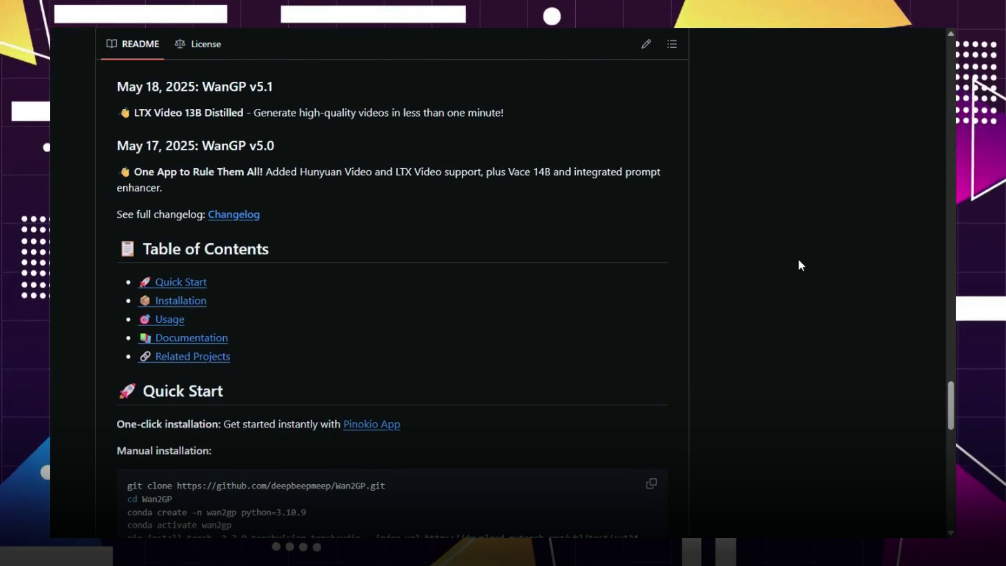
scroll(798, 260, "down", 1)
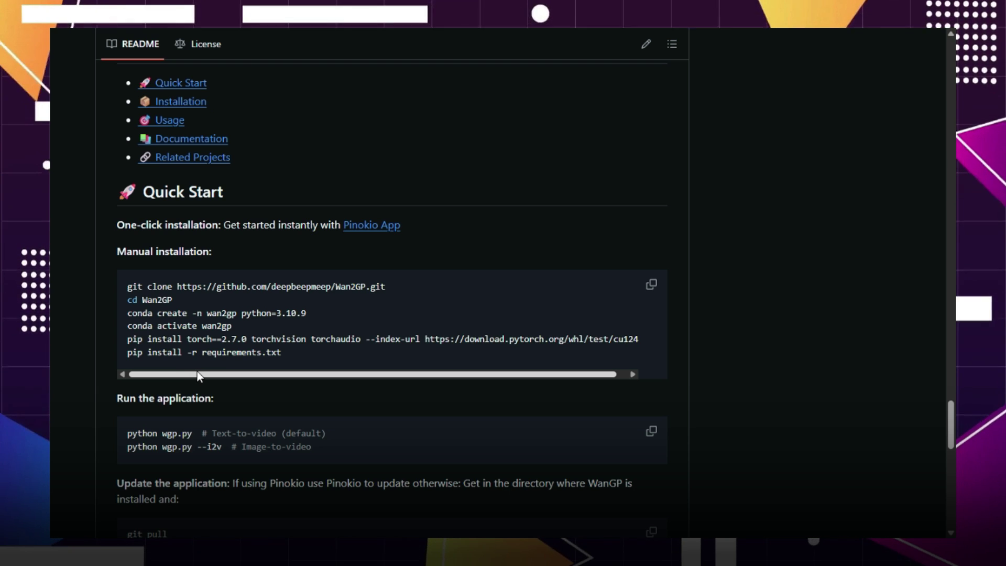
scroll(196, 372, "down", 4)
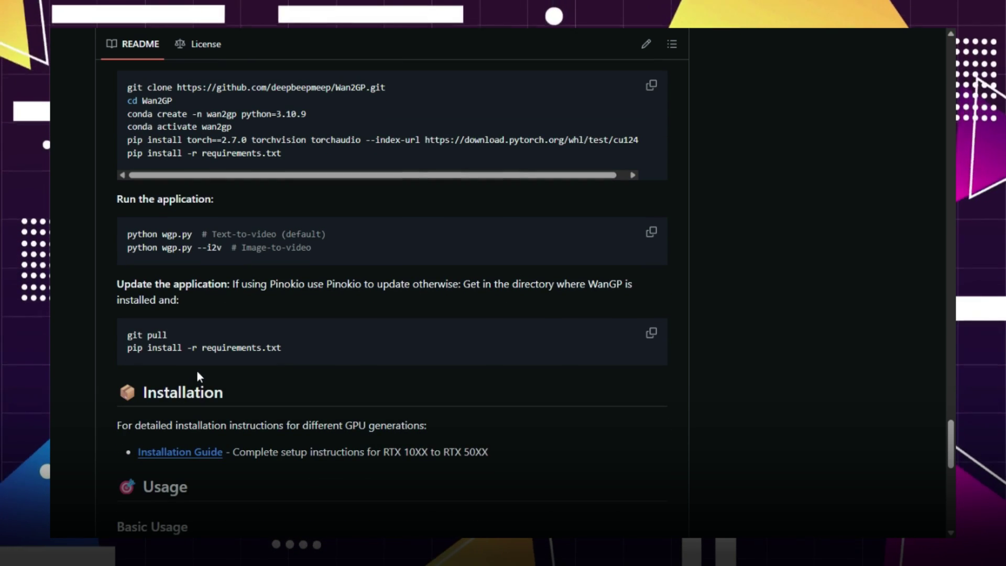
scroll(198, 377, "down", 3)
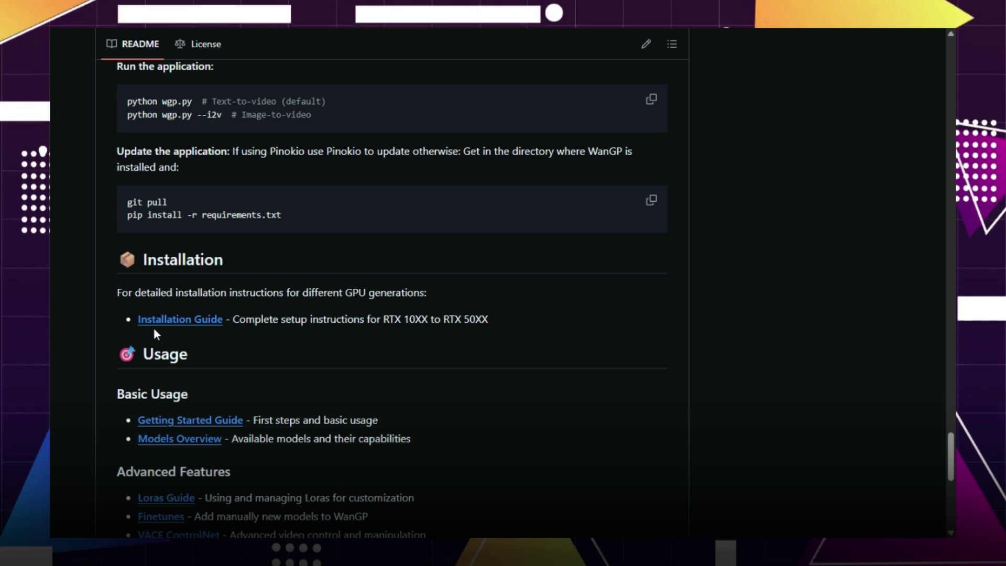
Open Wan2GP's INSTALLATION.md and read its RTX 10XX–50XX setup steps.
left_click(187, 324)
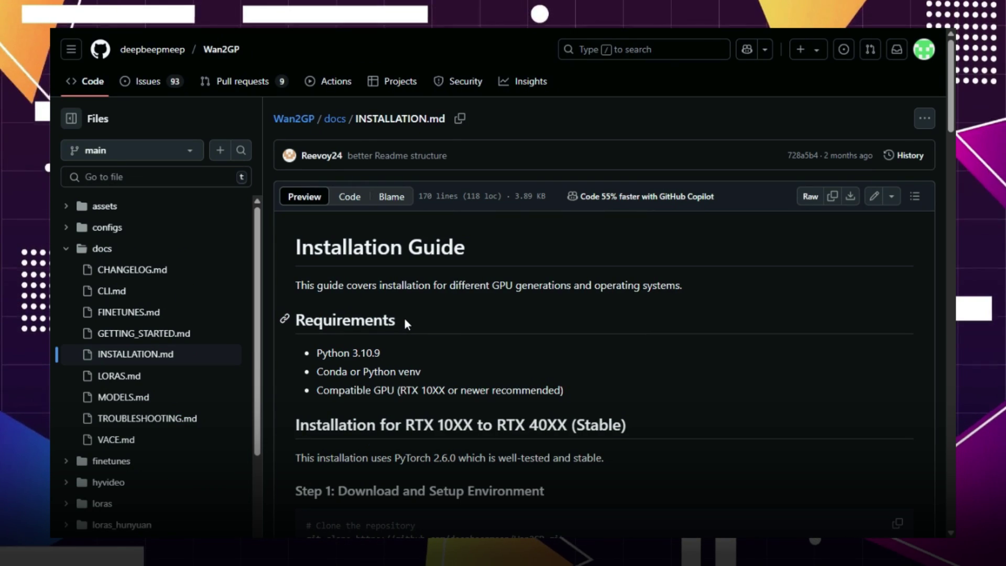
scroll(402, 276, "down", 3)
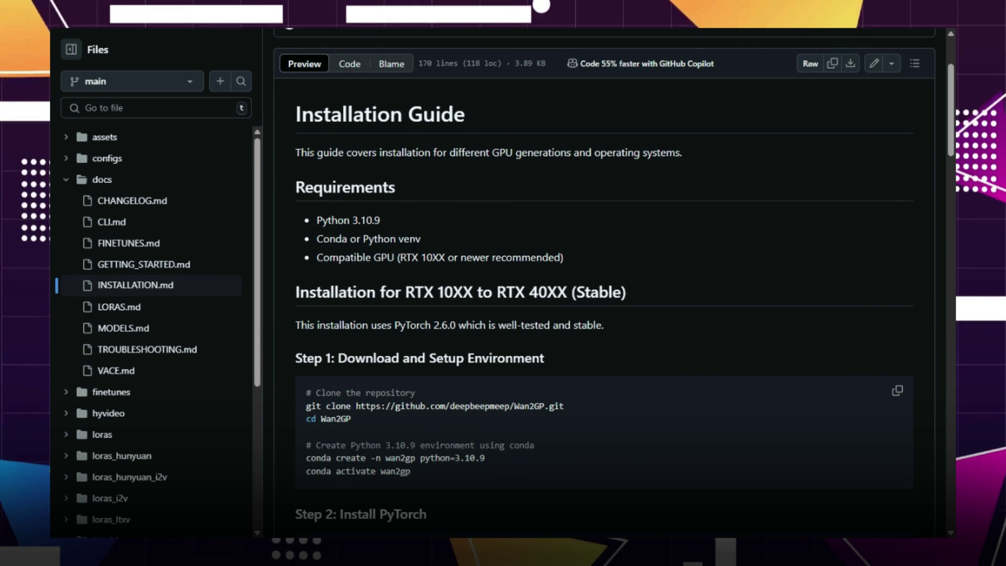
scroll(601, 302, "down", 2)
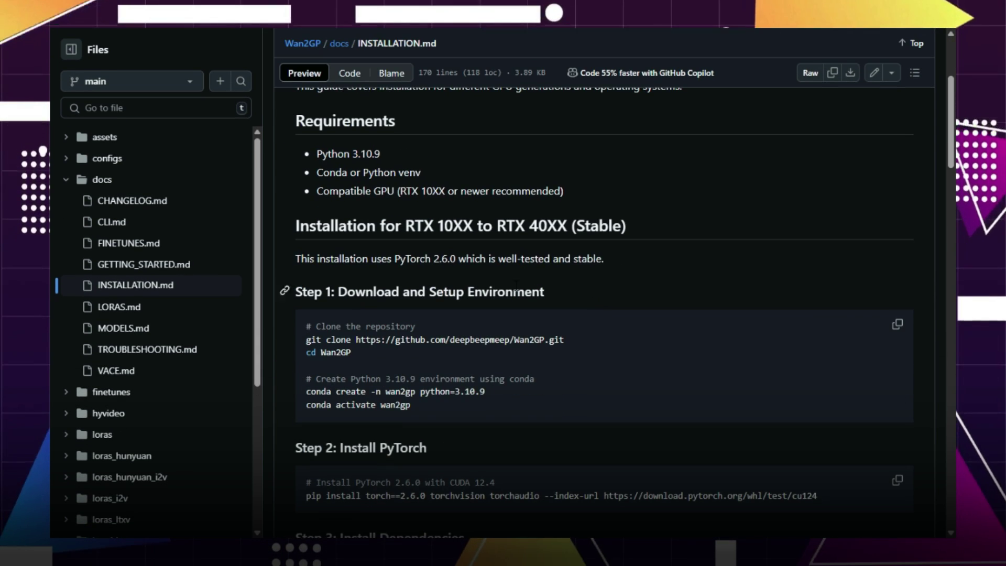
scroll(574, 304, "down", 5)
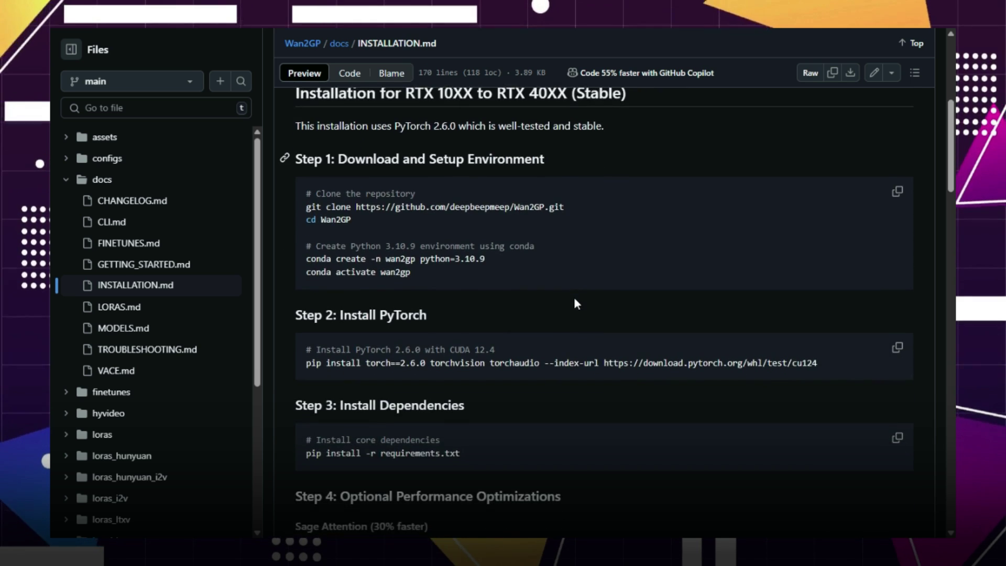
scroll(468, 215, "down", 1)
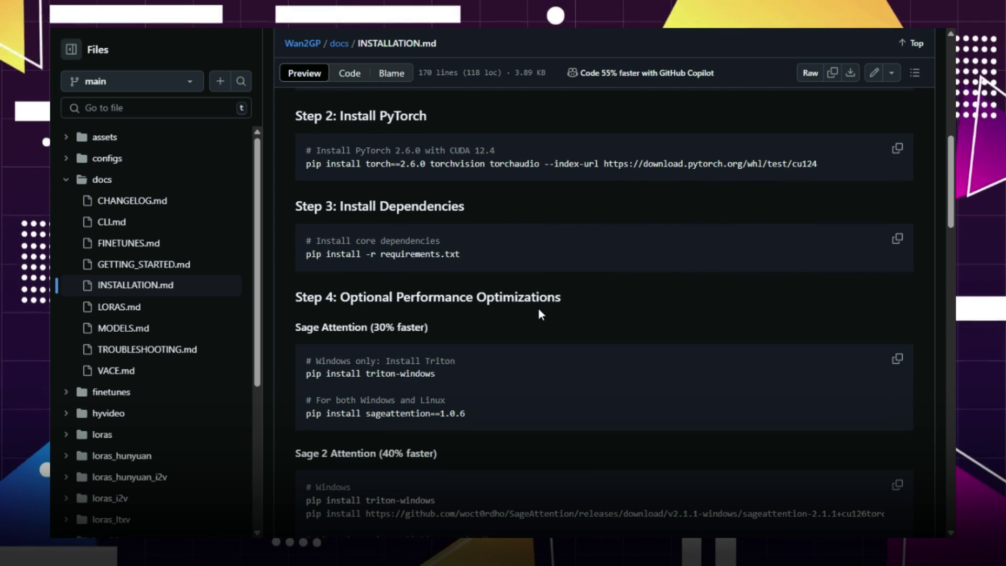
scroll(539, 308, "down", 2)
scroll(539, 309, "down", 4)
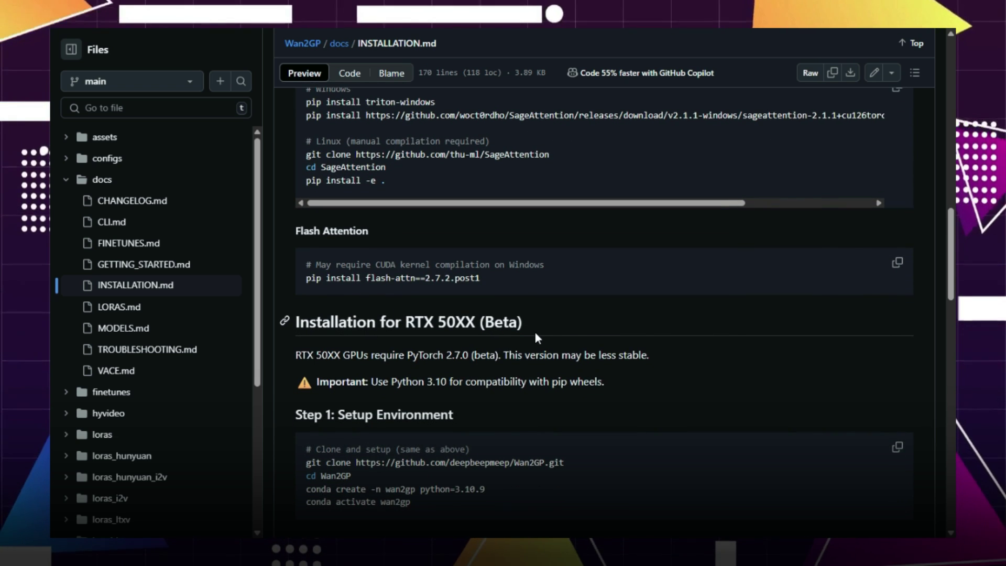
scroll(535, 333, "up", 3)
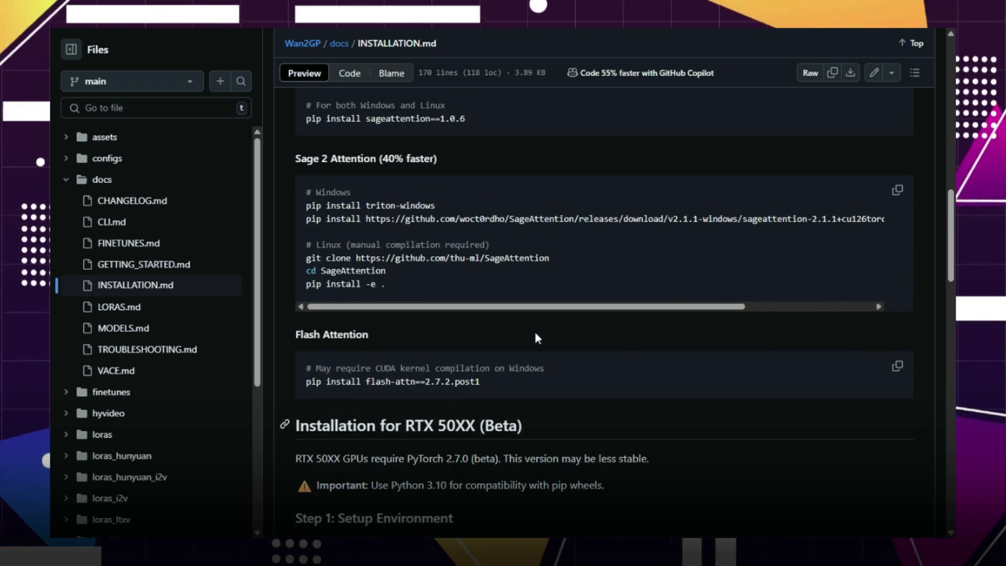